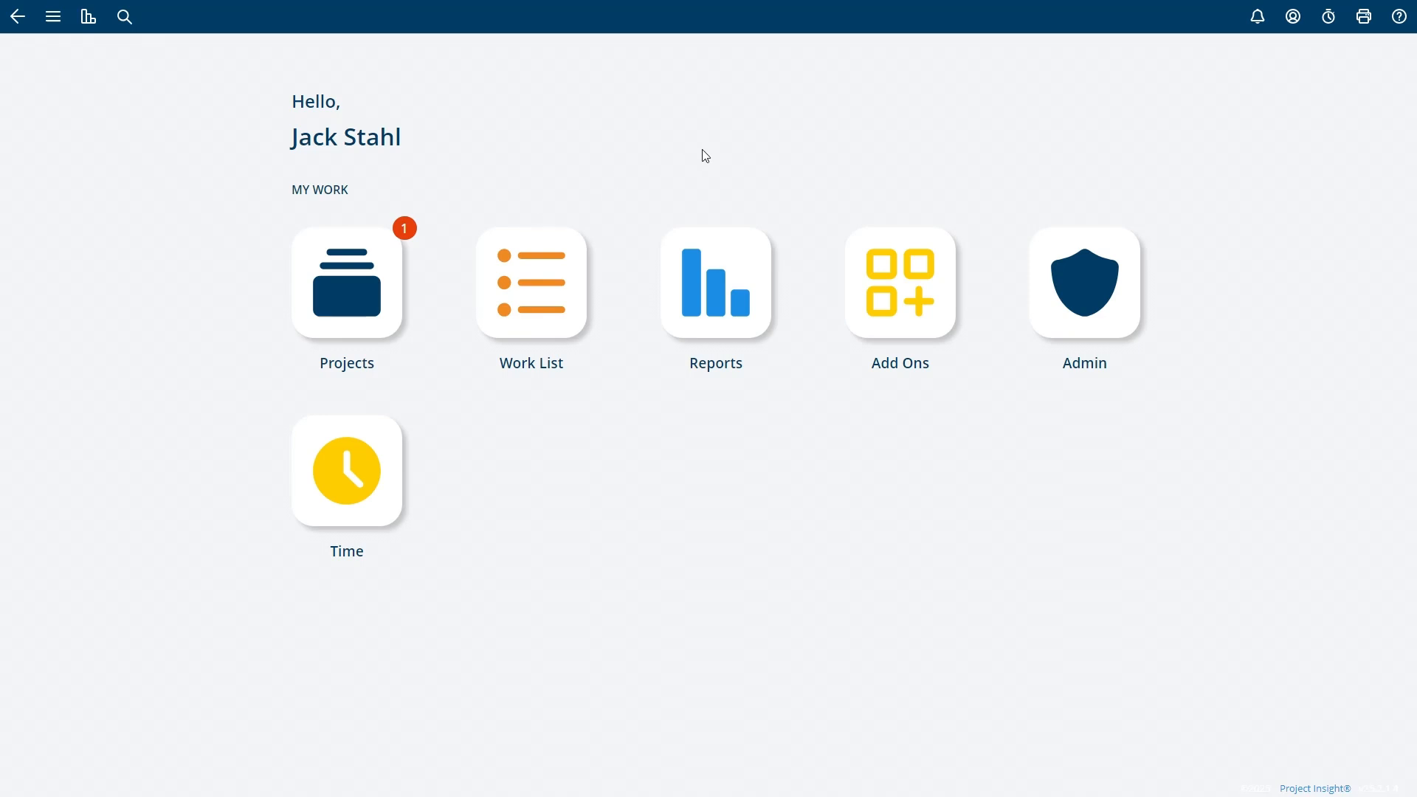
Find the Project Phases add-on among the available add-ons, install it and open its configuration
click(914, 290)
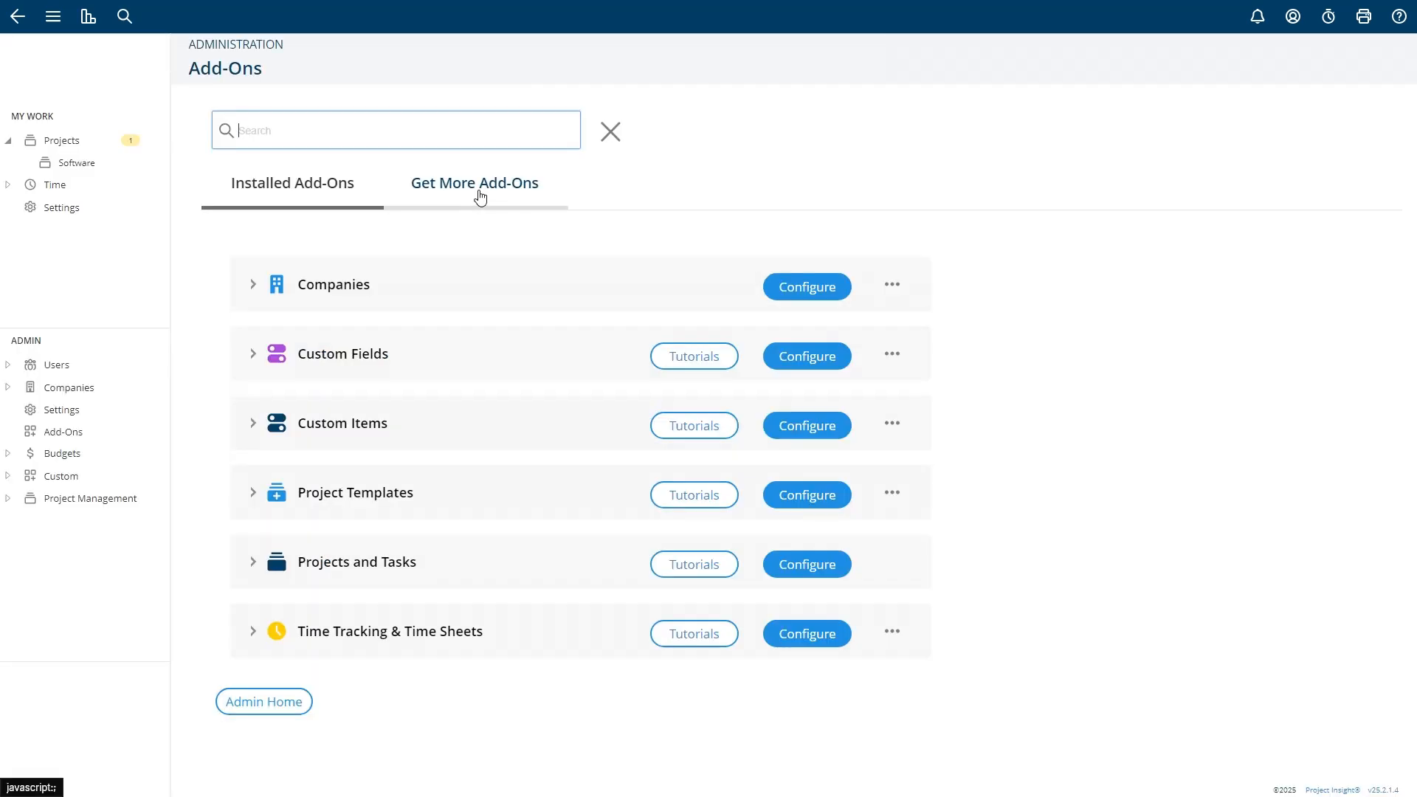
click(479, 193)
click(383, 126)
text(p)
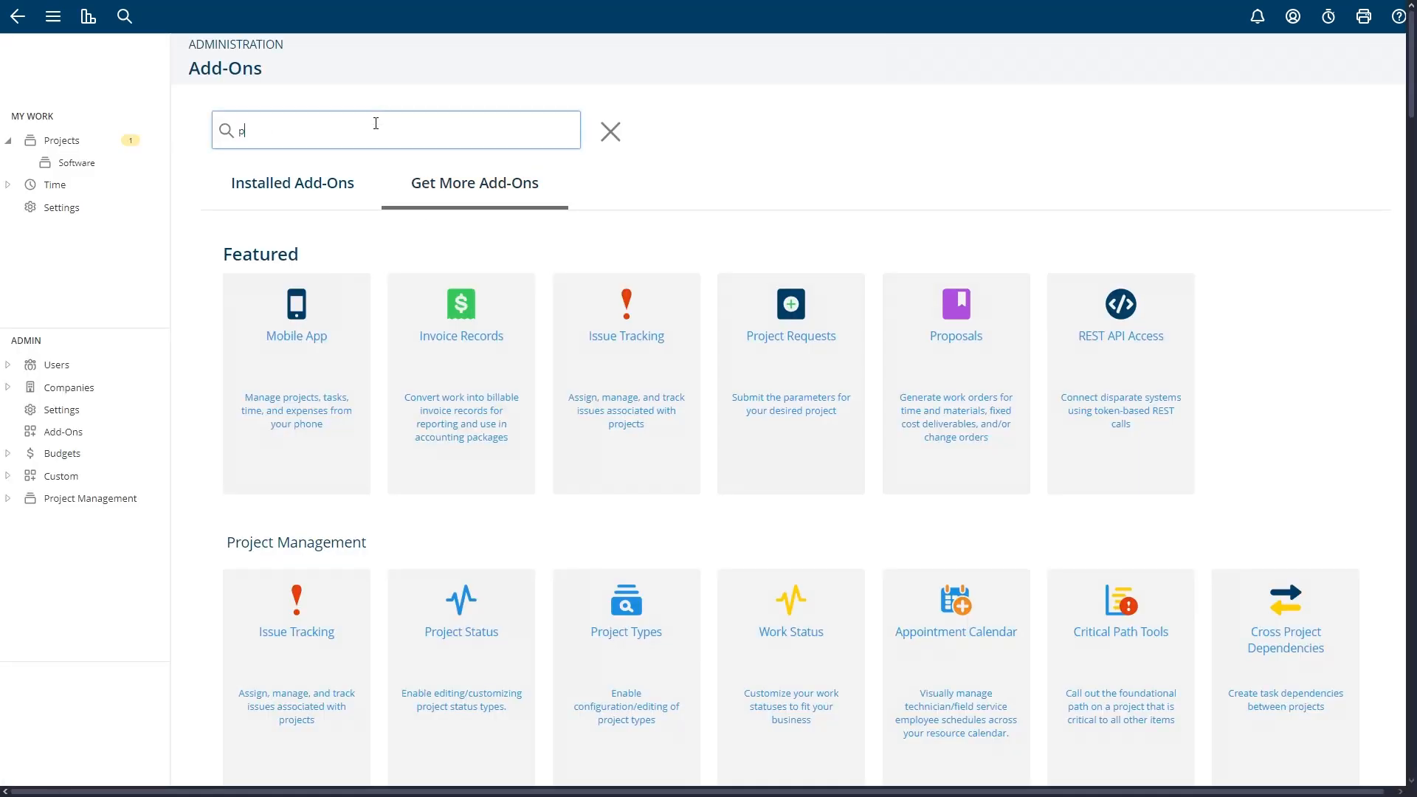
text(roject phases)
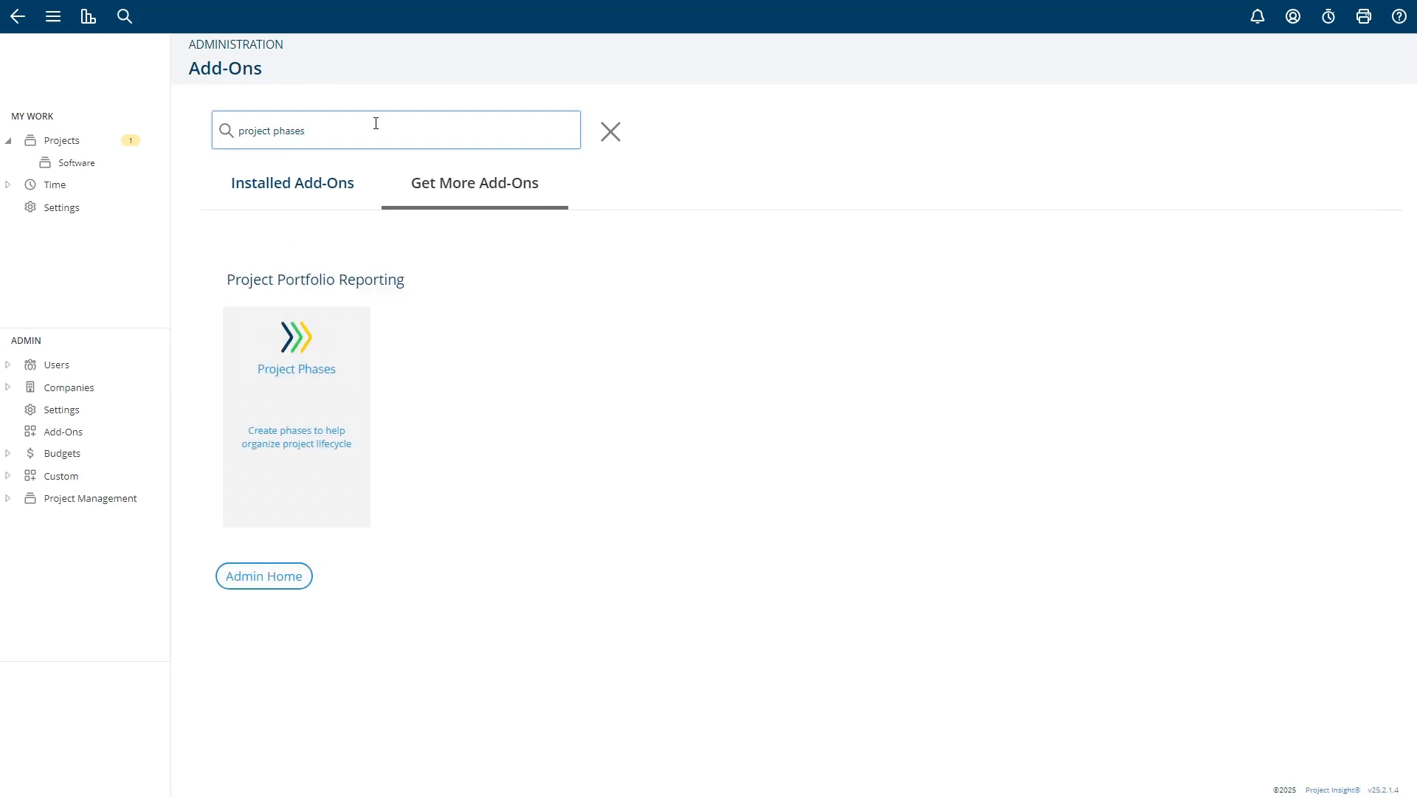
click(336, 502)
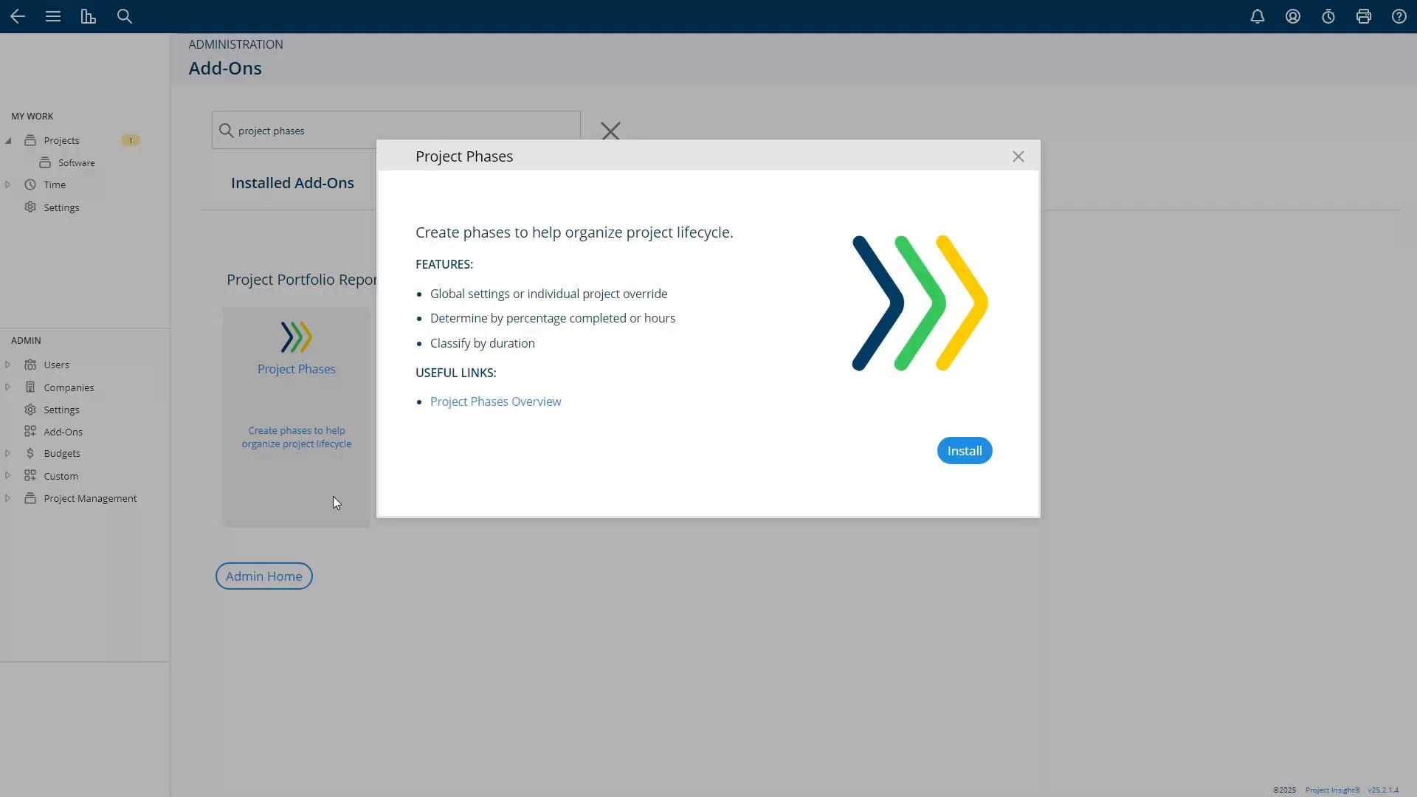
click(976, 453)
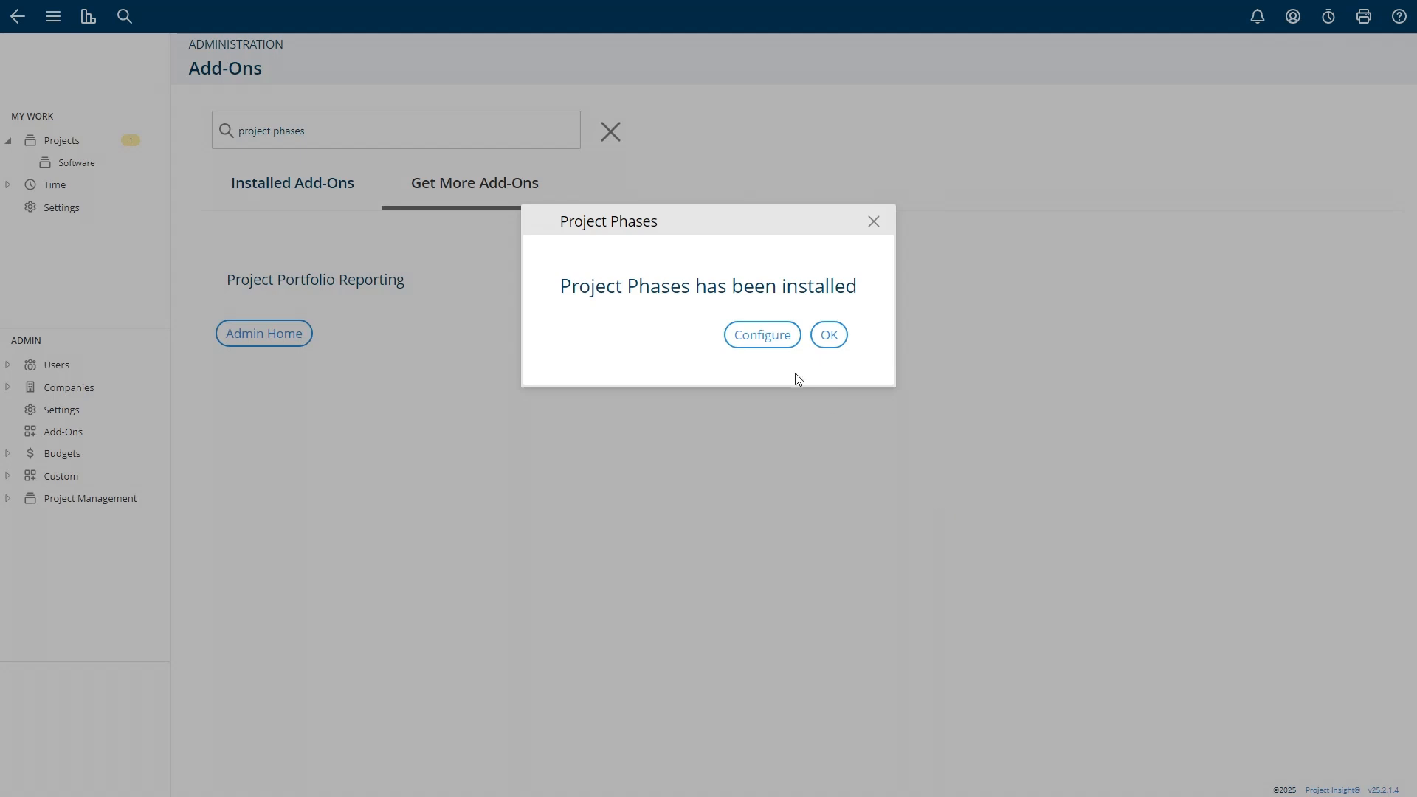
click(750, 345)
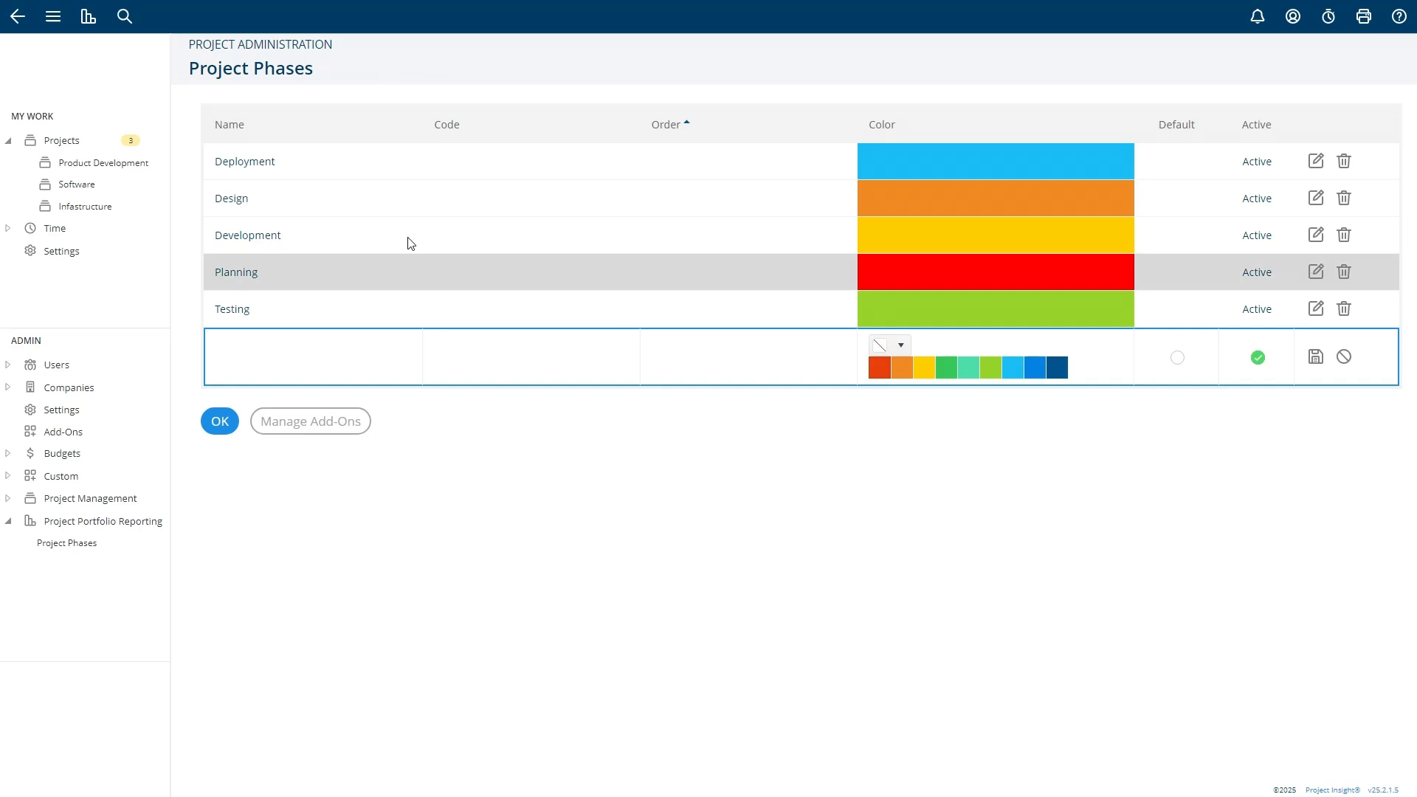
Reopen the Project Phases configuration from the list of installed add-ons
click(53, 16)
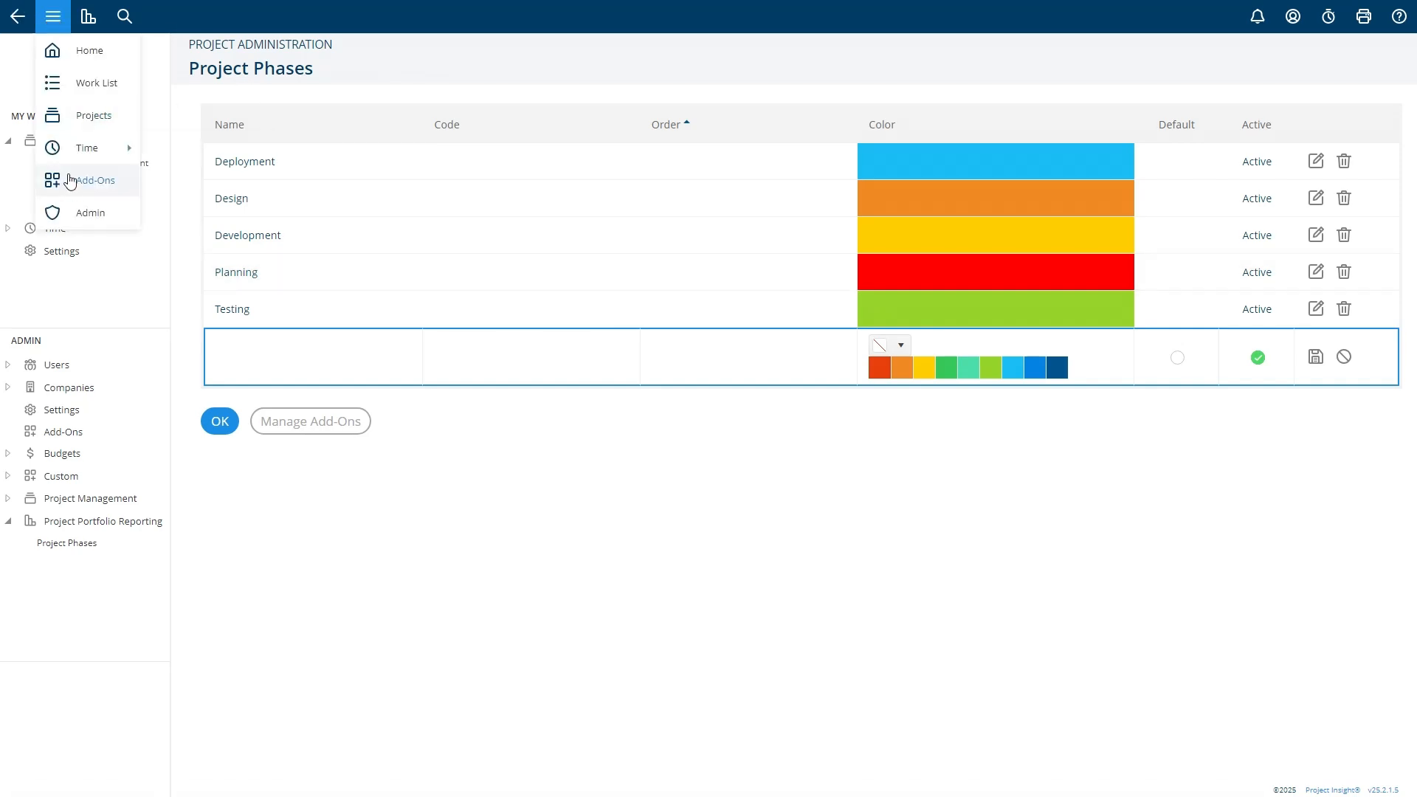
click(71, 182)
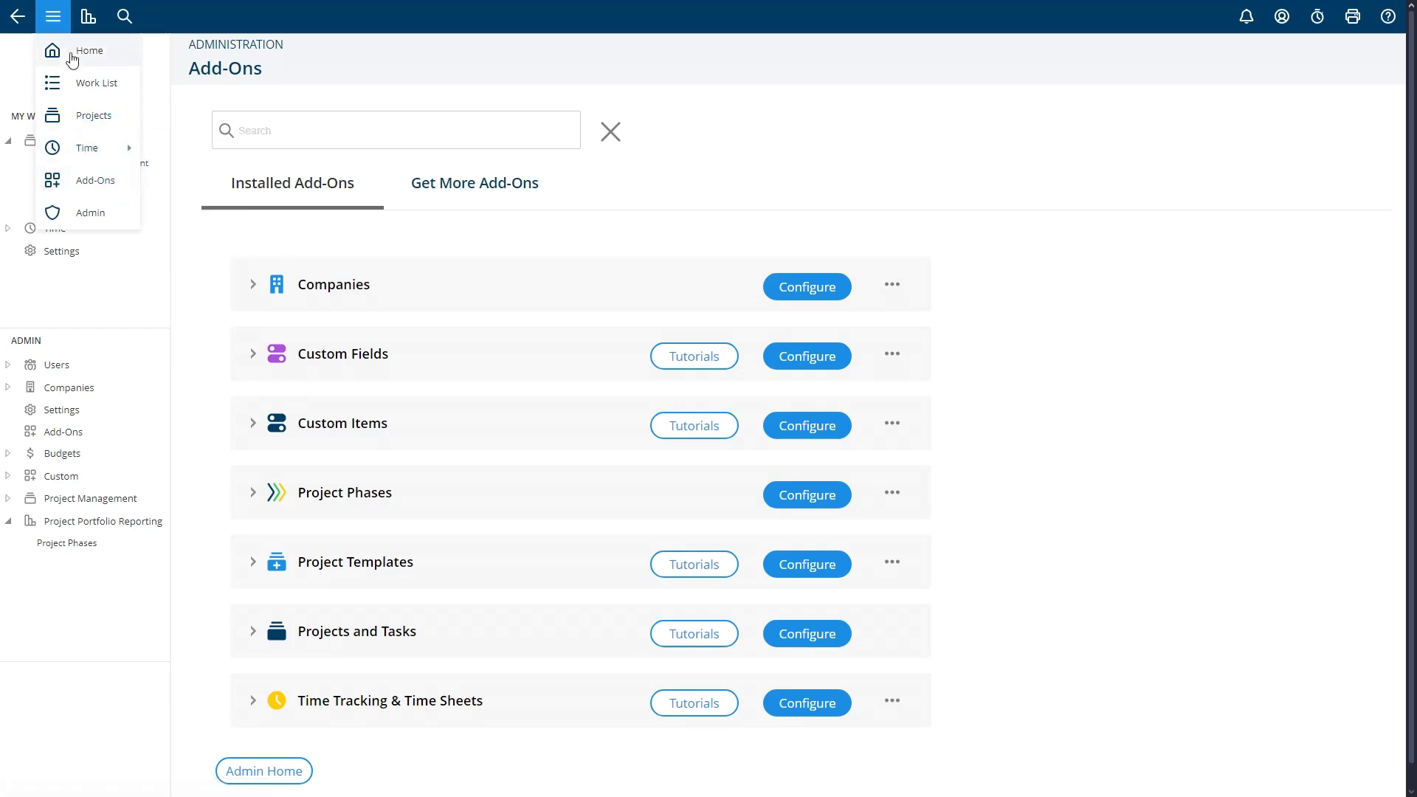
scroll(627, 281, down, 1)
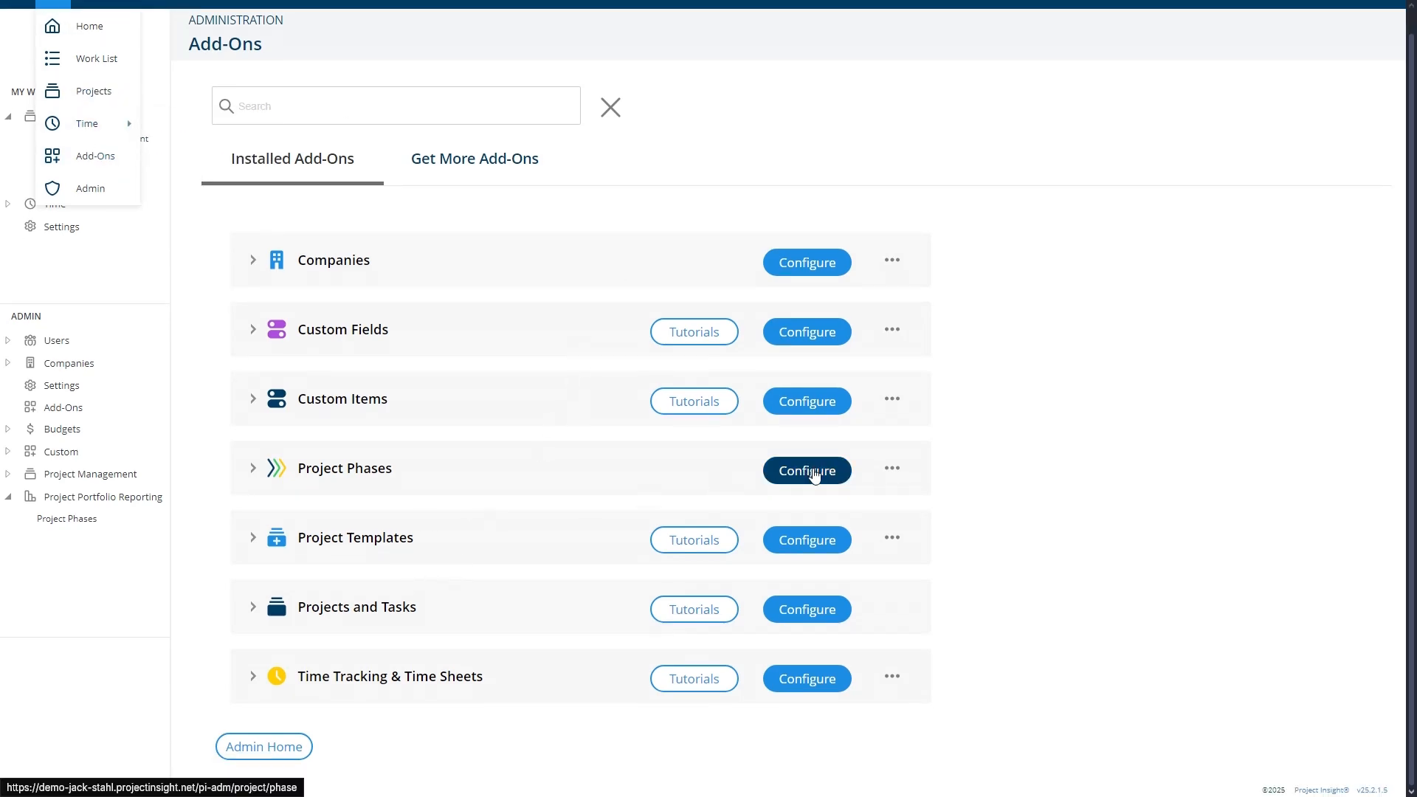
click(815, 473)
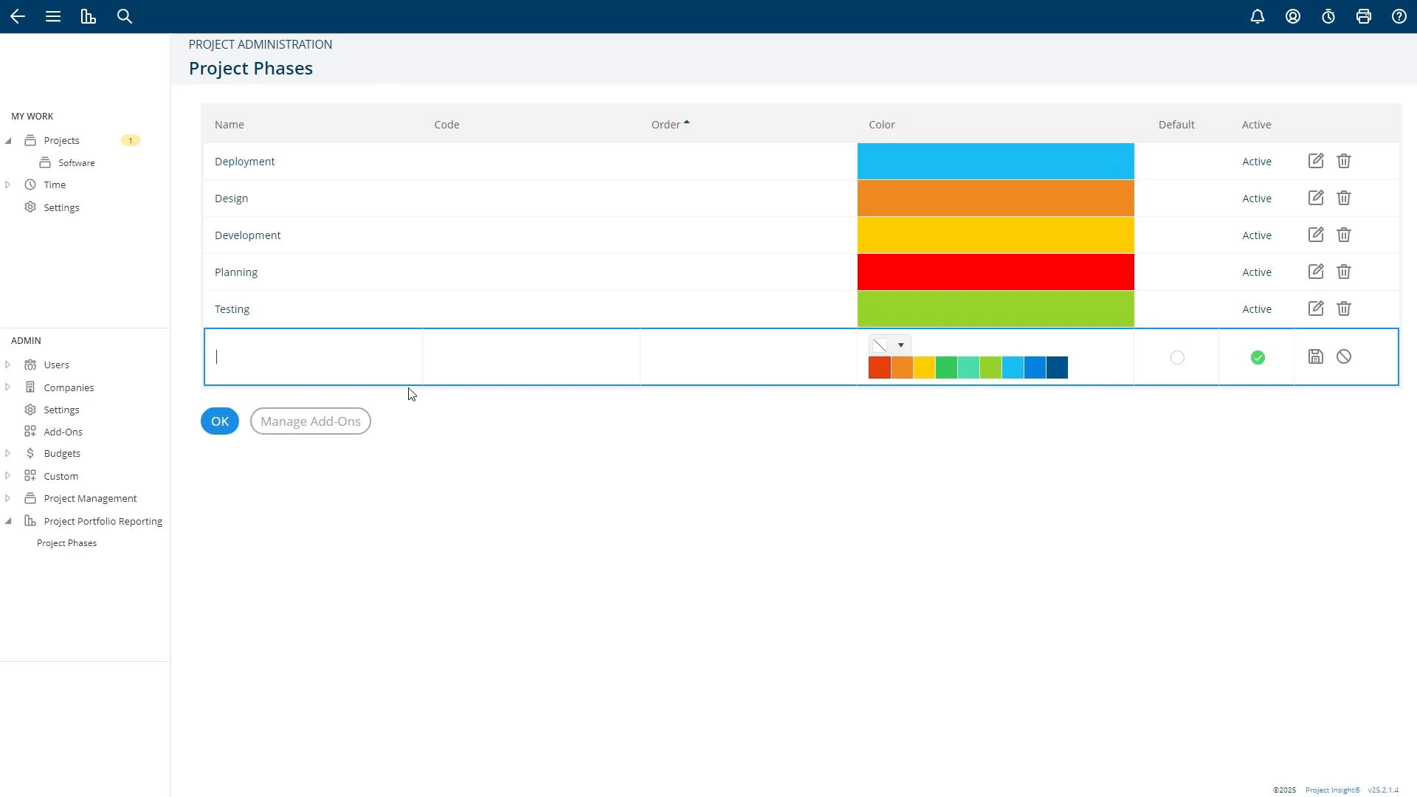
Add an active project phase named Maintenance with the custom purple color #aa08fb, save it and finish the phase configuration
text(Maintenance)
click(901, 344)
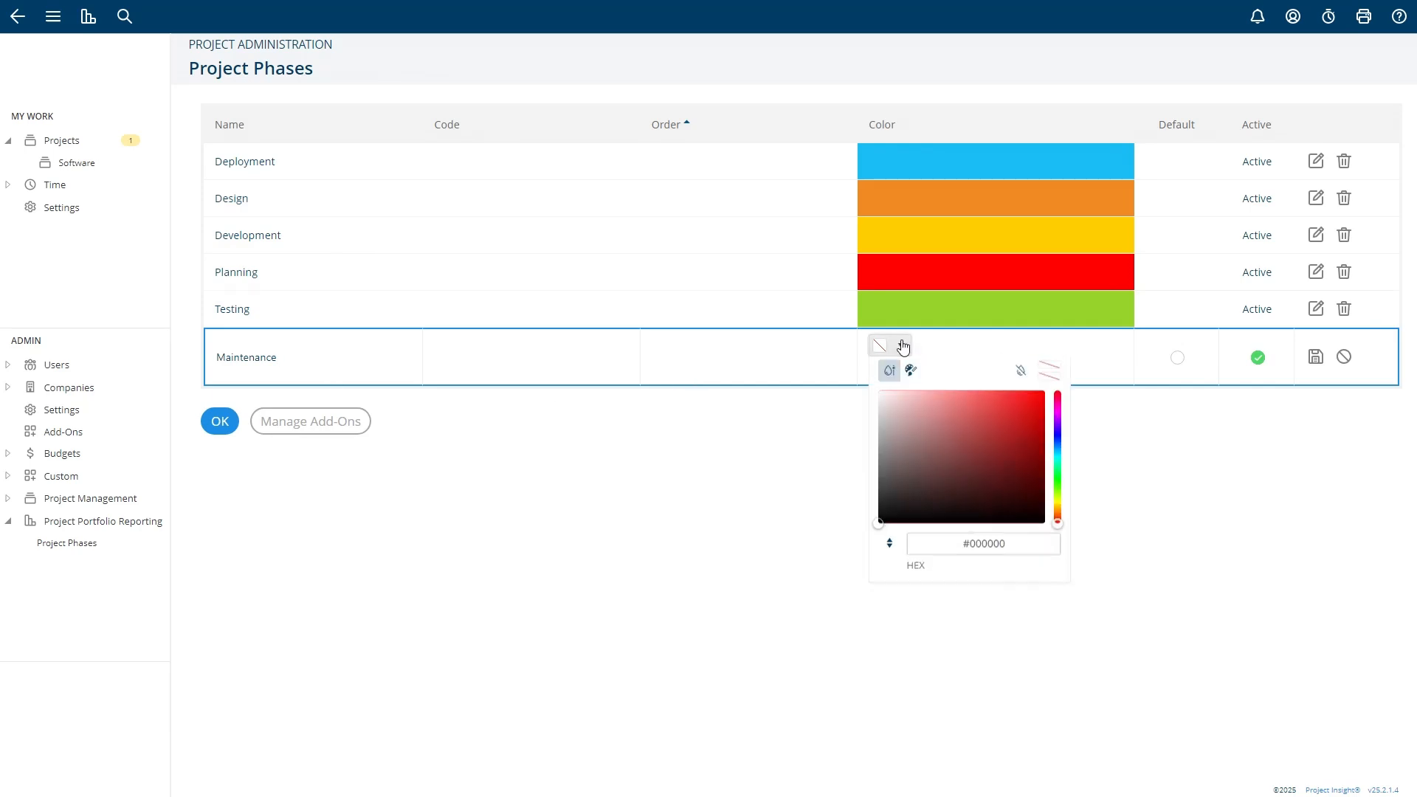
drag(1058, 418, 1059, 435)
click(1039, 405)
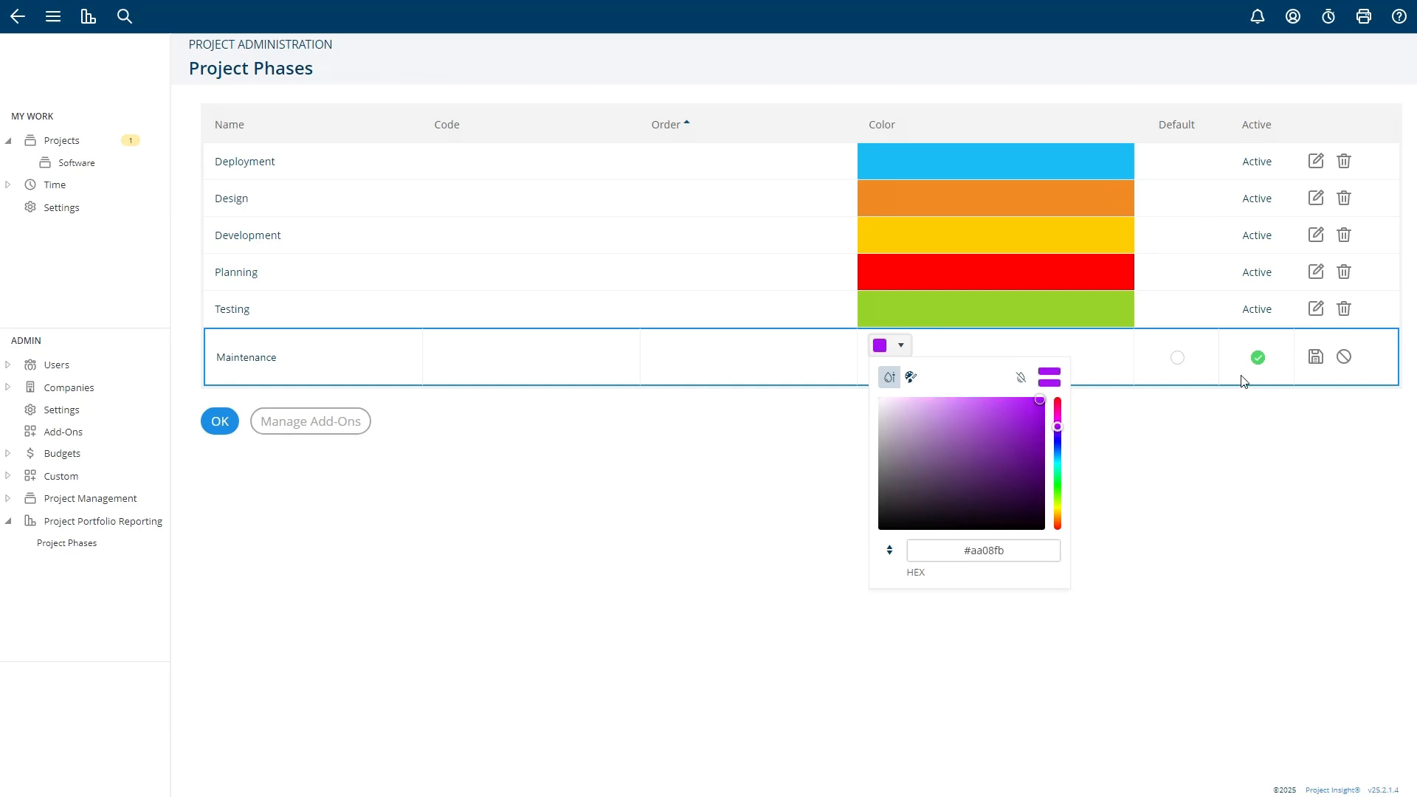
click(1219, 367)
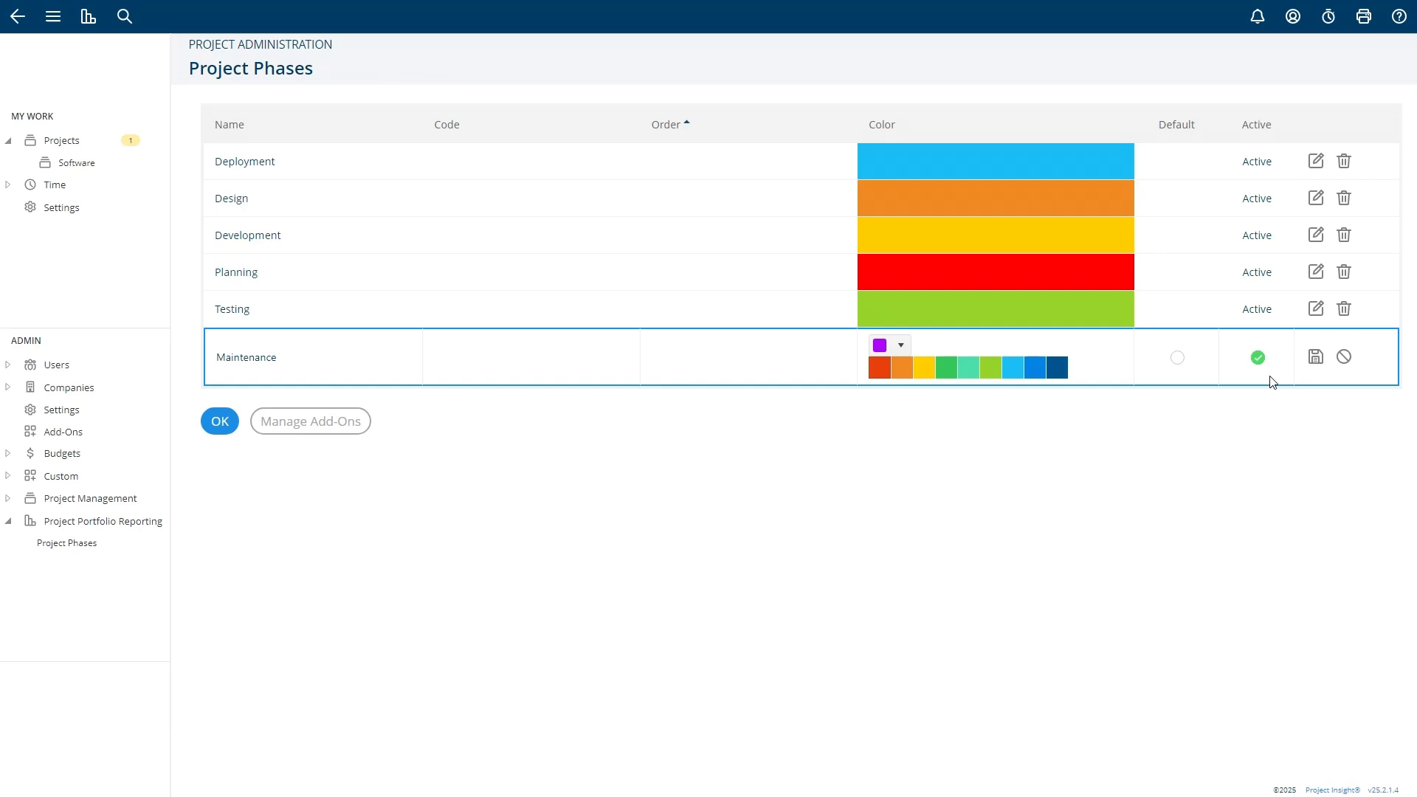
click(1314, 358)
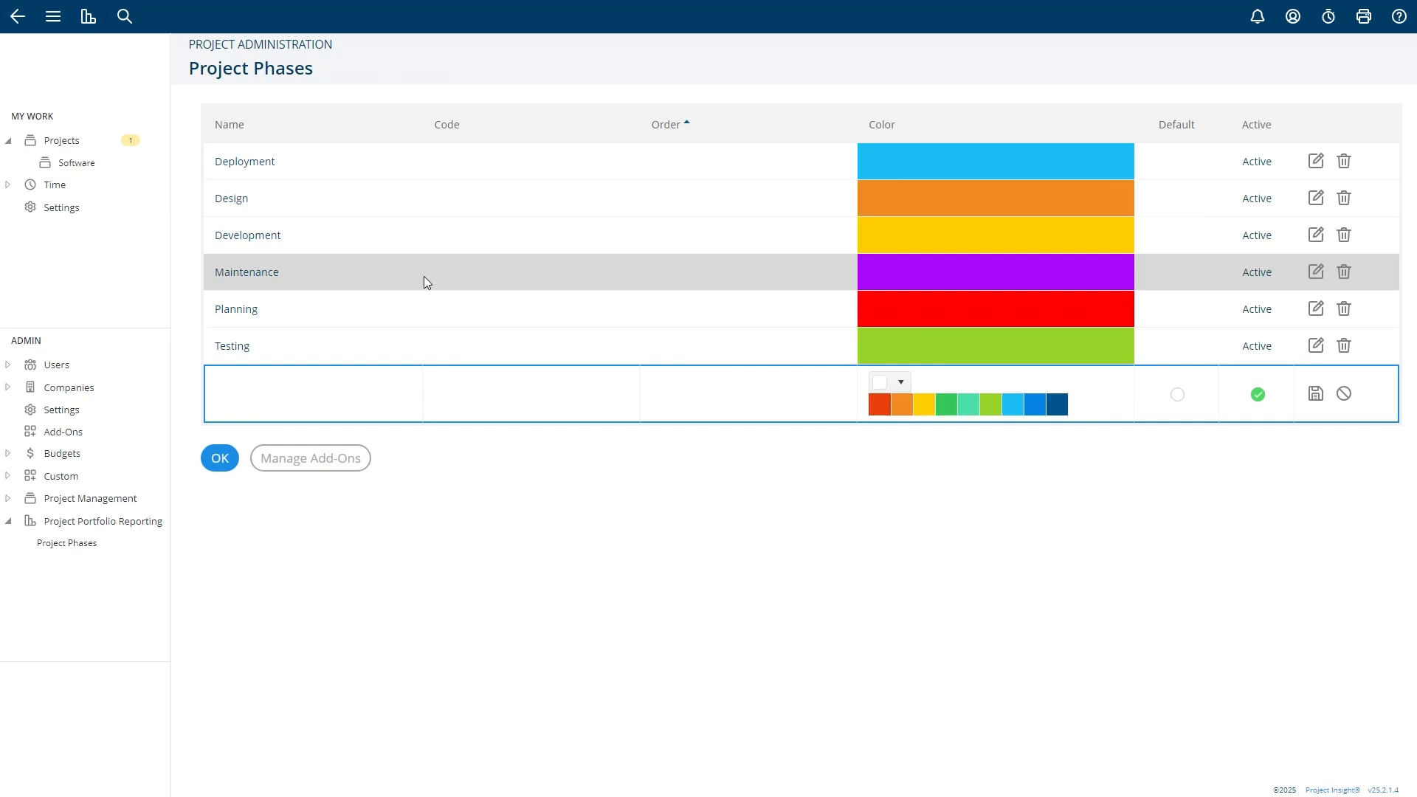
click(234, 463)
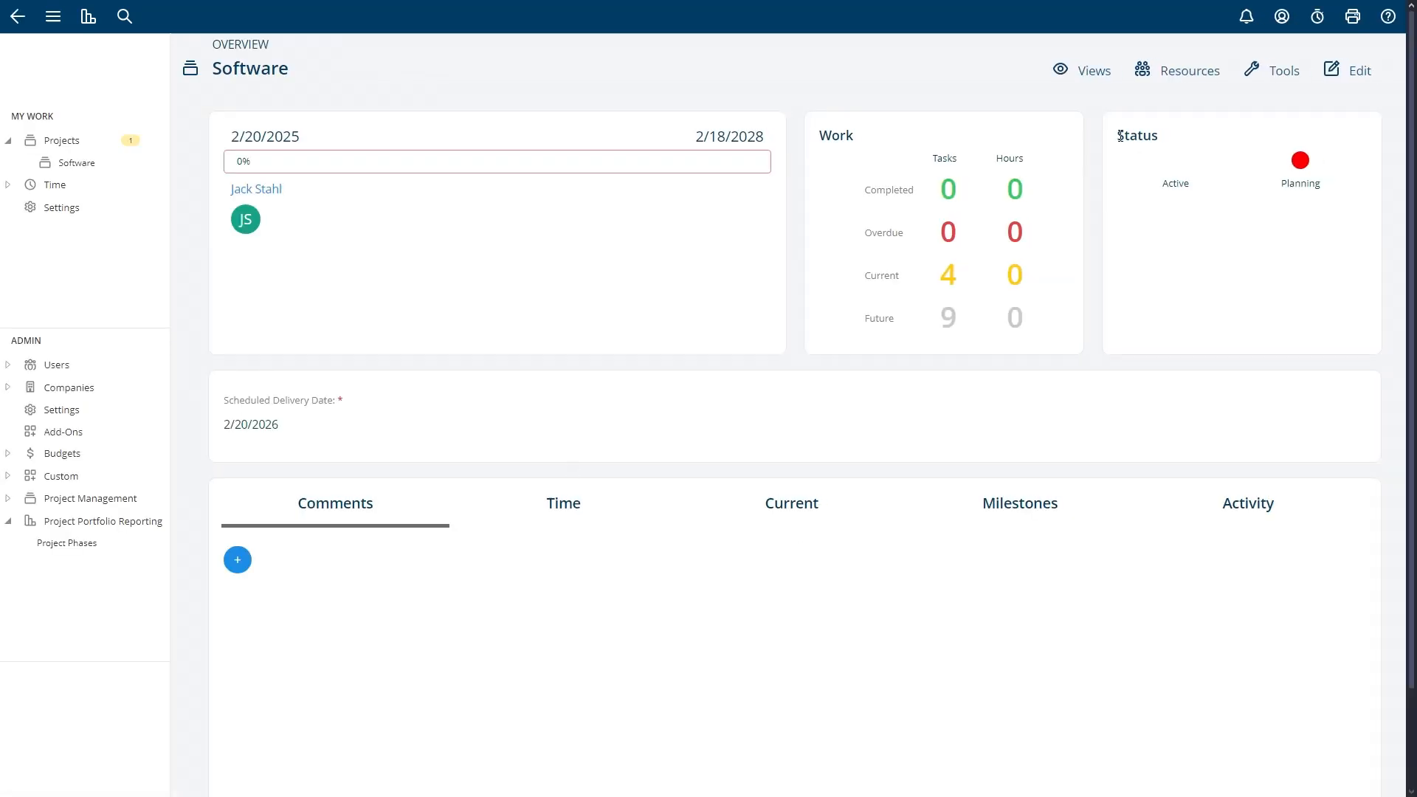
Check the current phase in the Software project's status overview and open the project's task list
drag(1117, 135, 1296, 174)
click(1298, 174)
click(1103, 77)
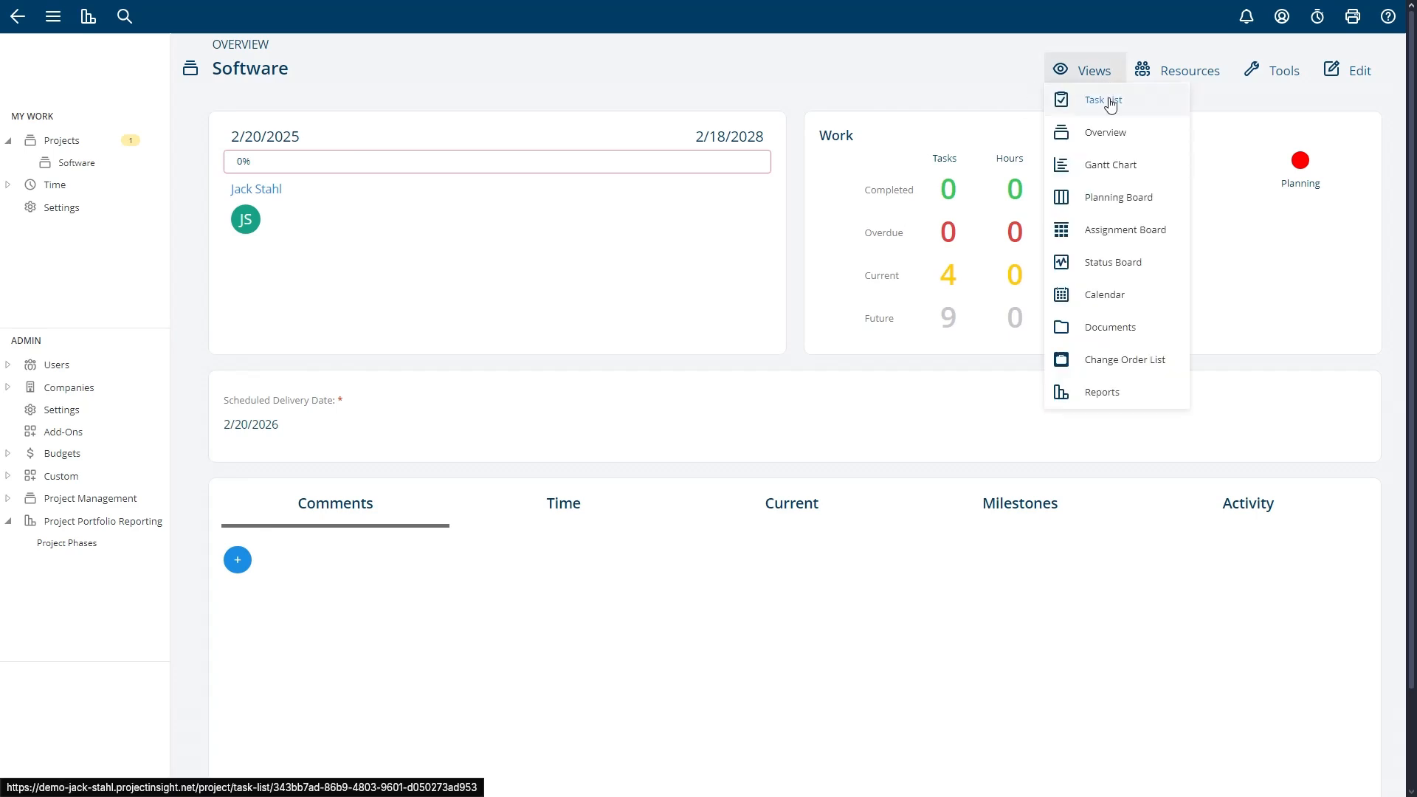
click(1111, 106)
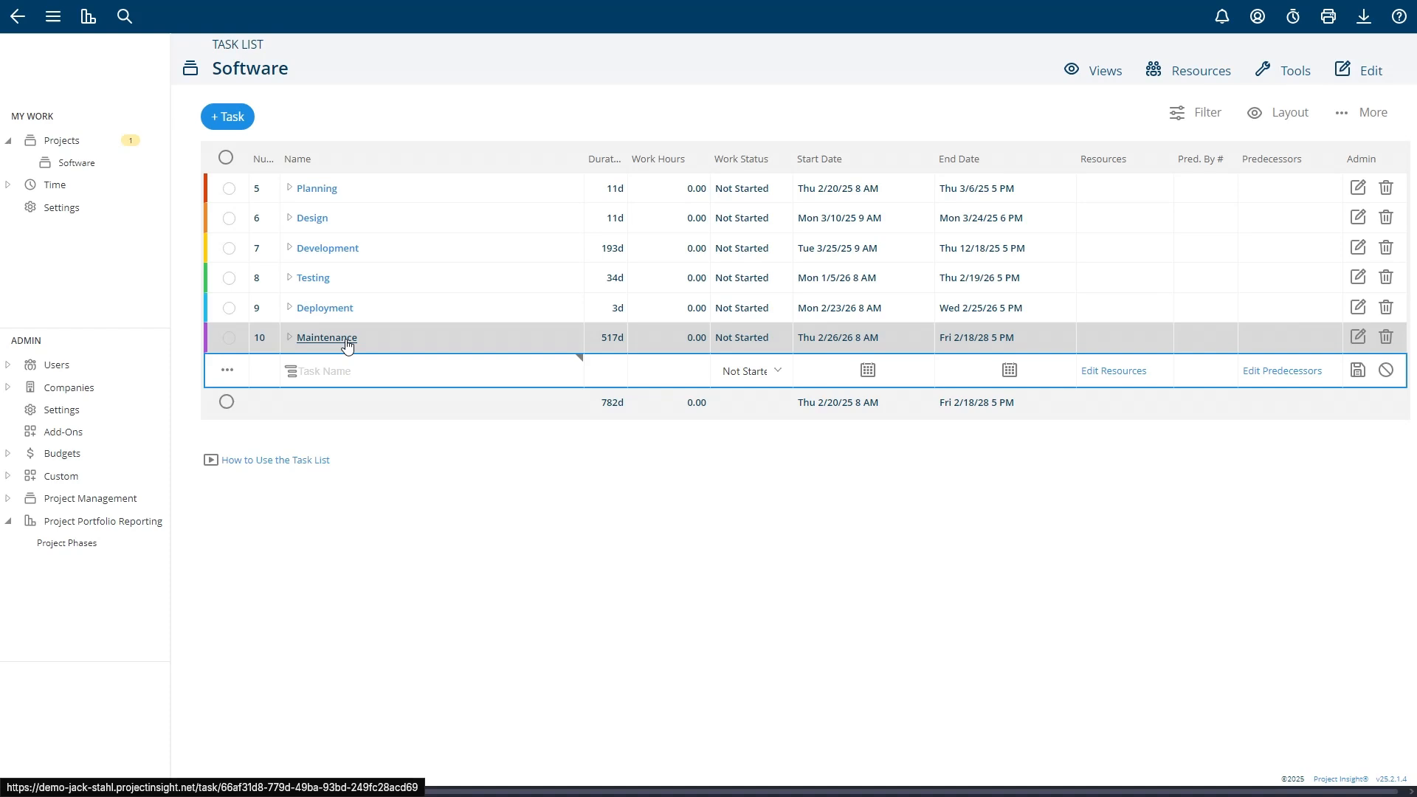
Edit the Deployment summary task and set its Project Phase At Completion to Maintenance
click(337, 312)
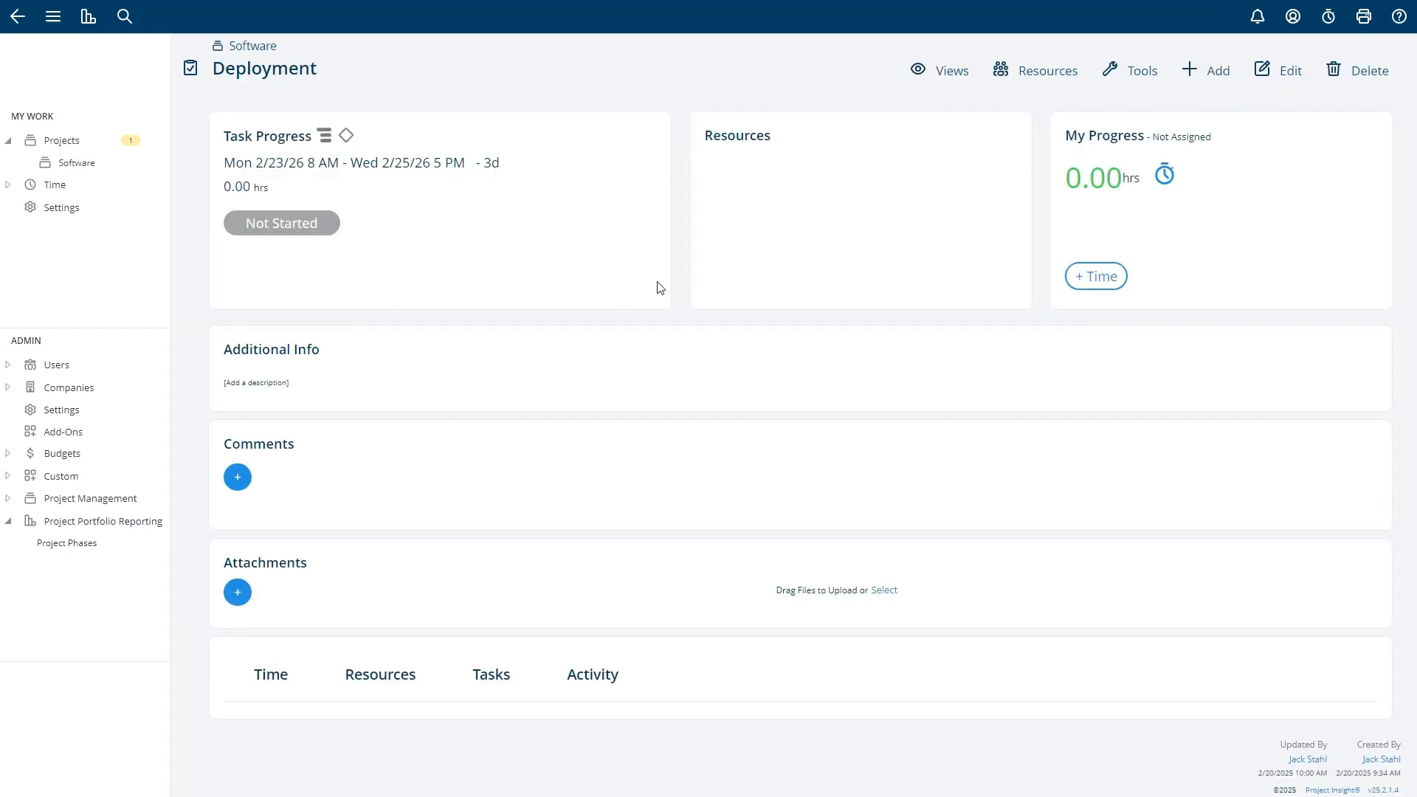
click(1266, 77)
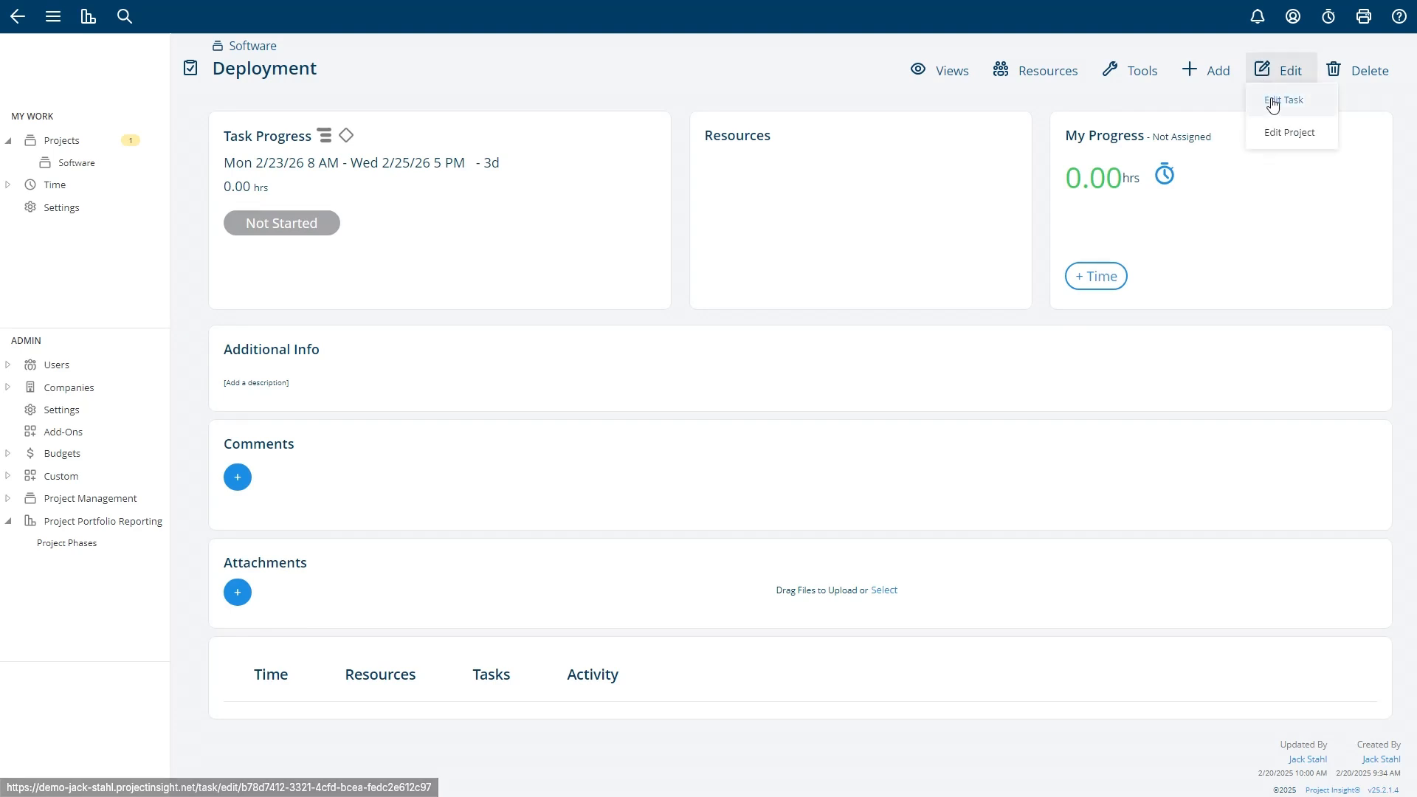
click(1272, 105)
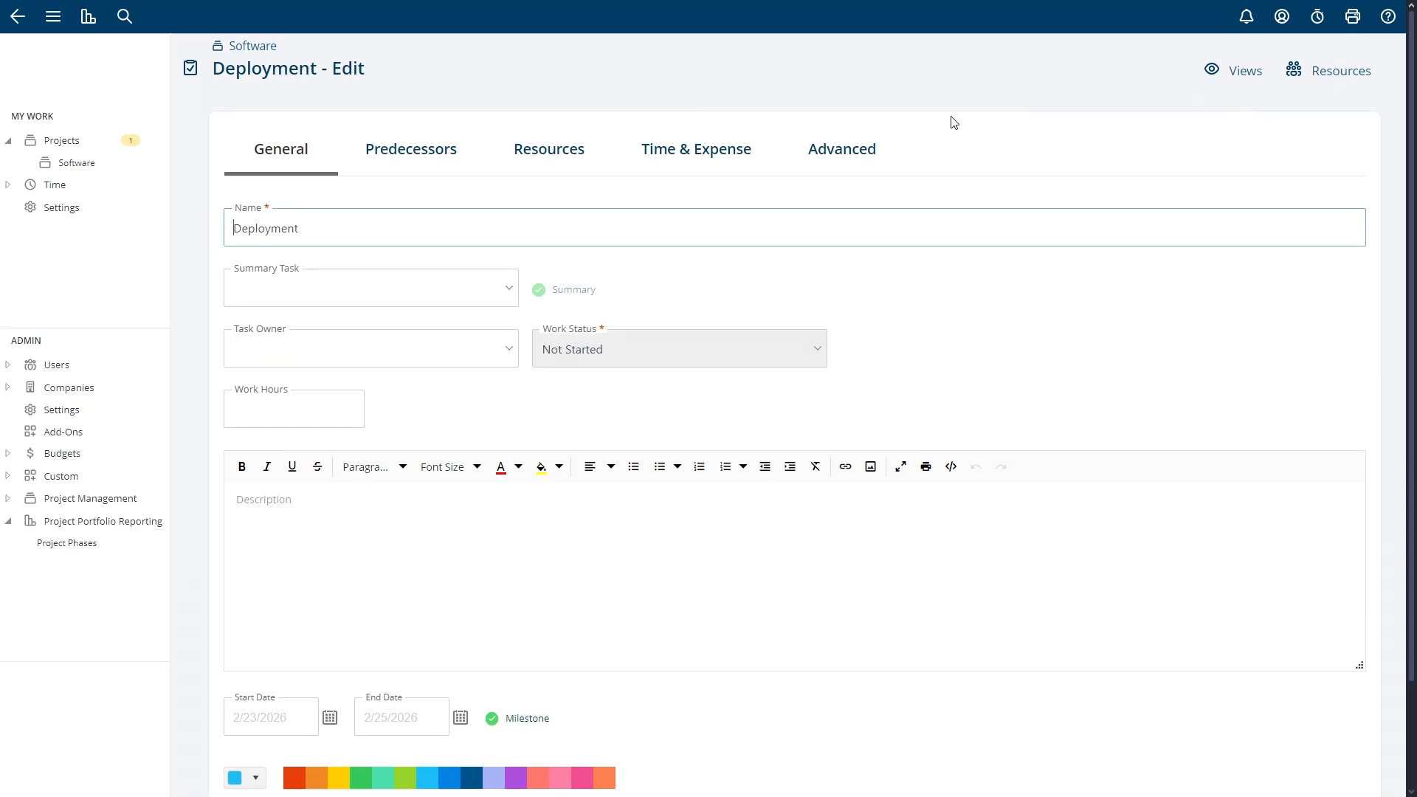
click(843, 155)
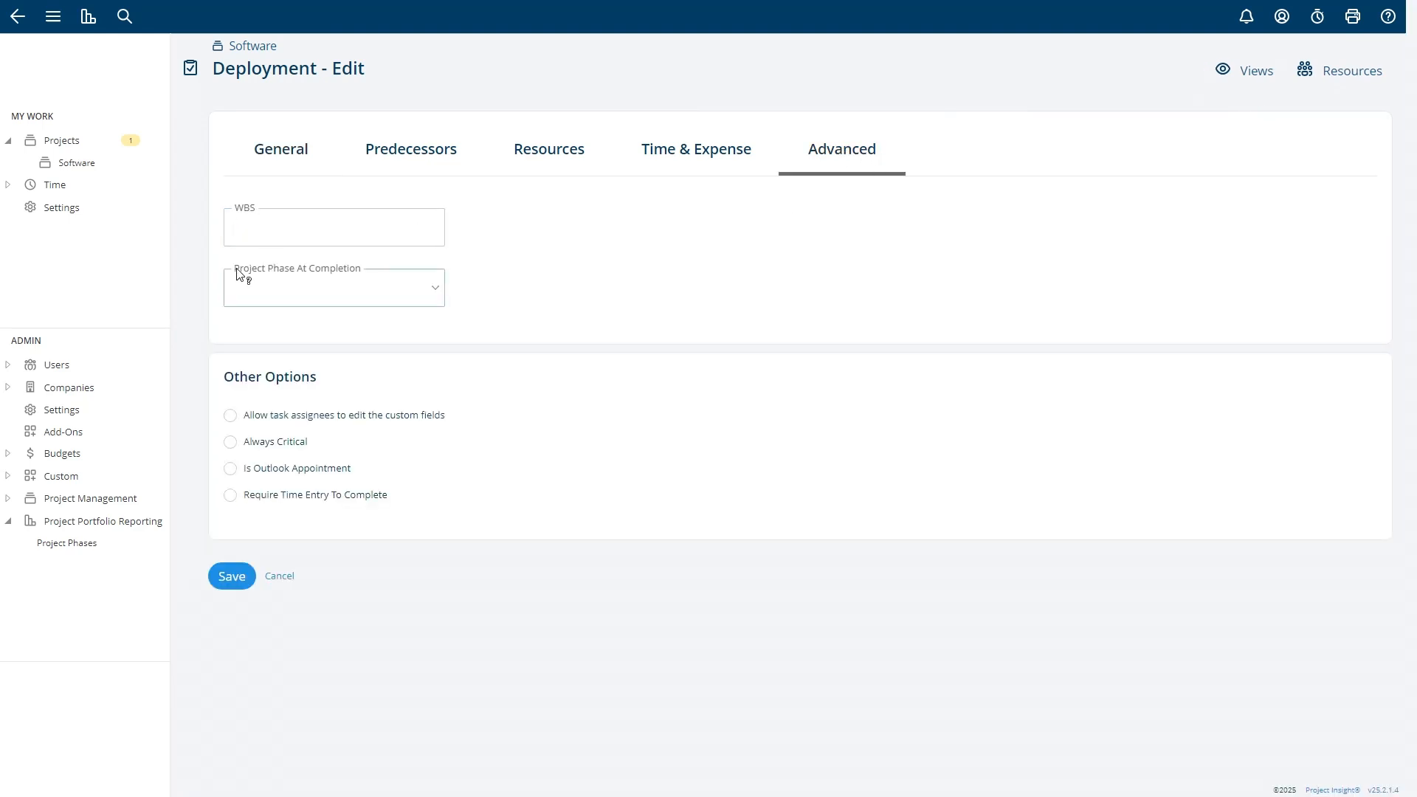
drag(236, 272, 500, 278)
click(423, 285)
click(340, 408)
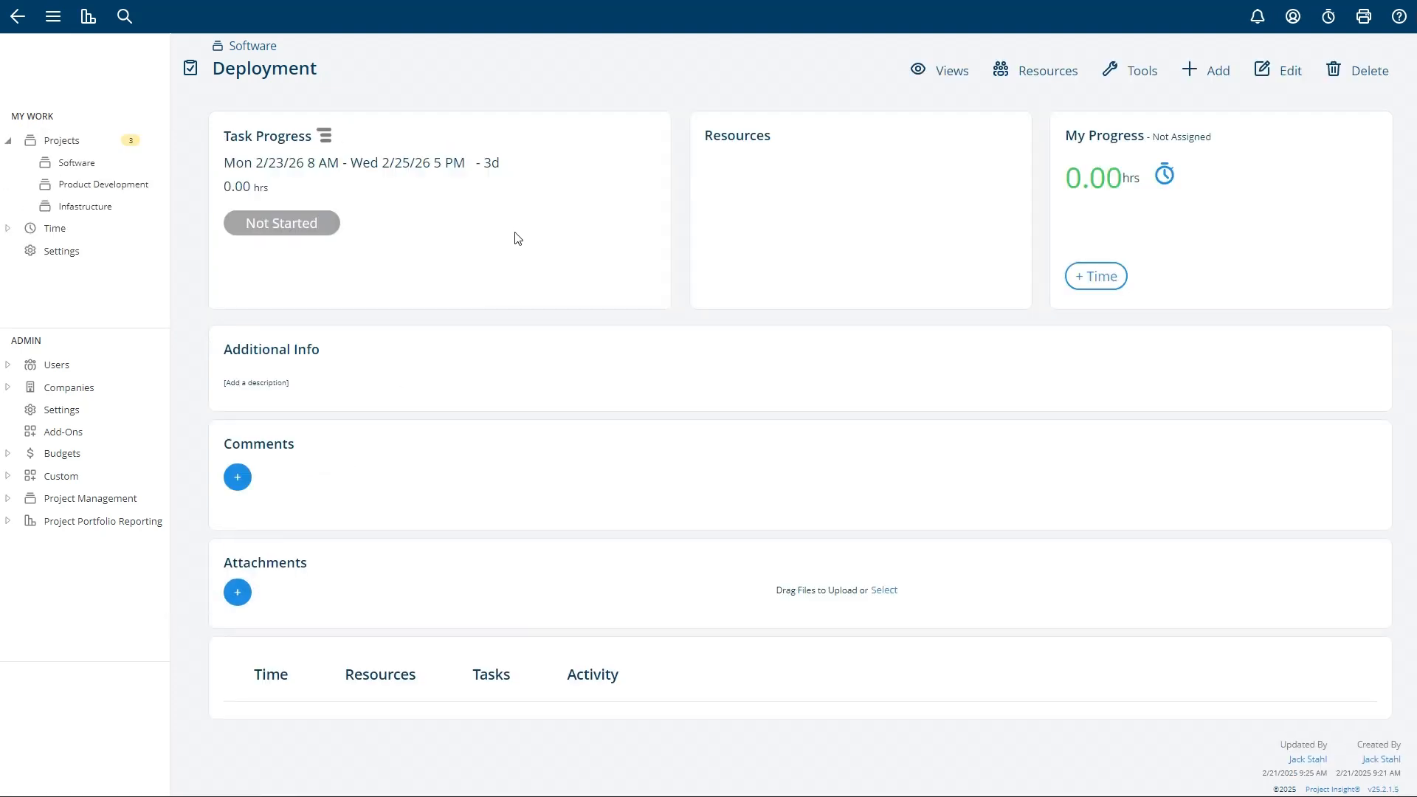
Insert a Project Phase At Completion column before the Name column in the Software project's task list
click(945, 74)
click(967, 103)
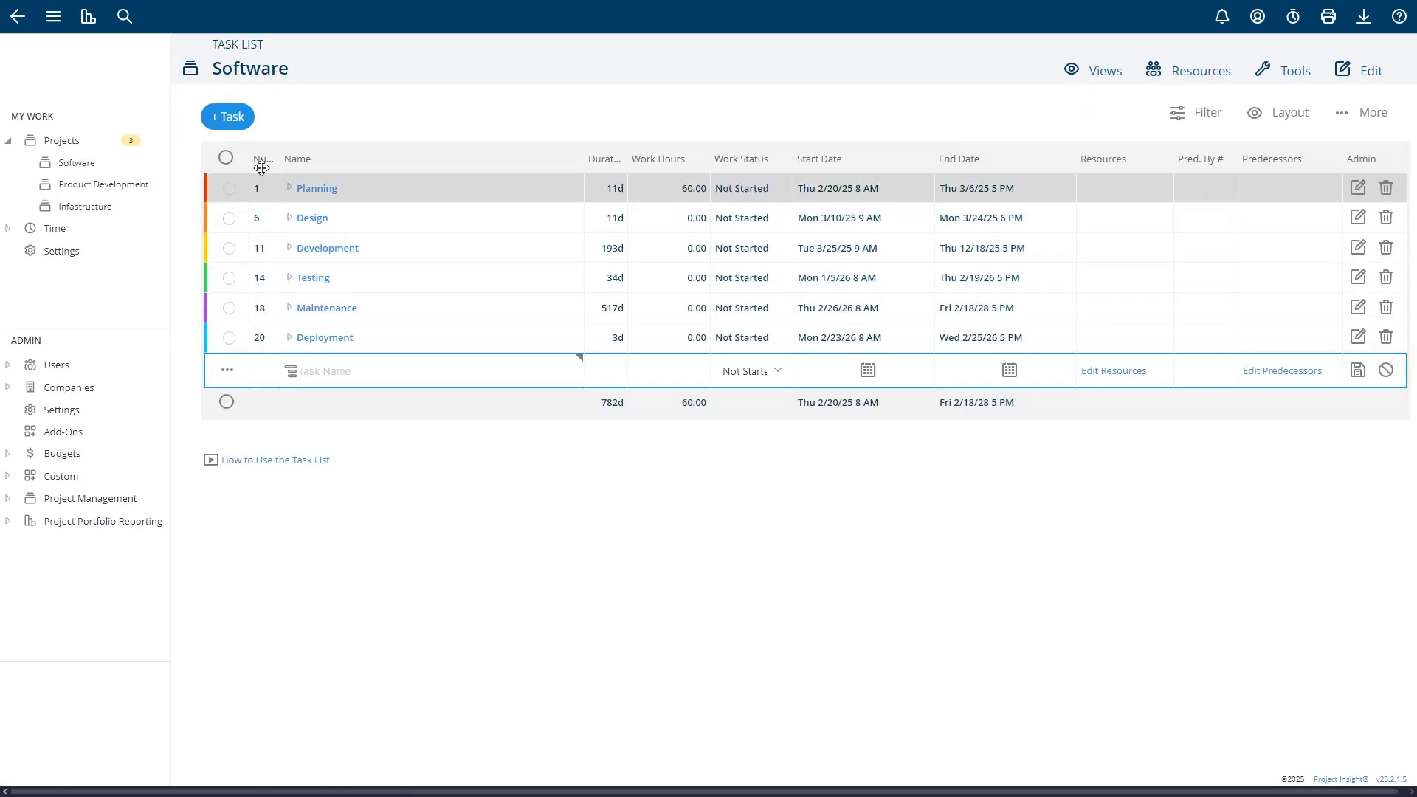
right_click(348, 162)
click(375, 158)
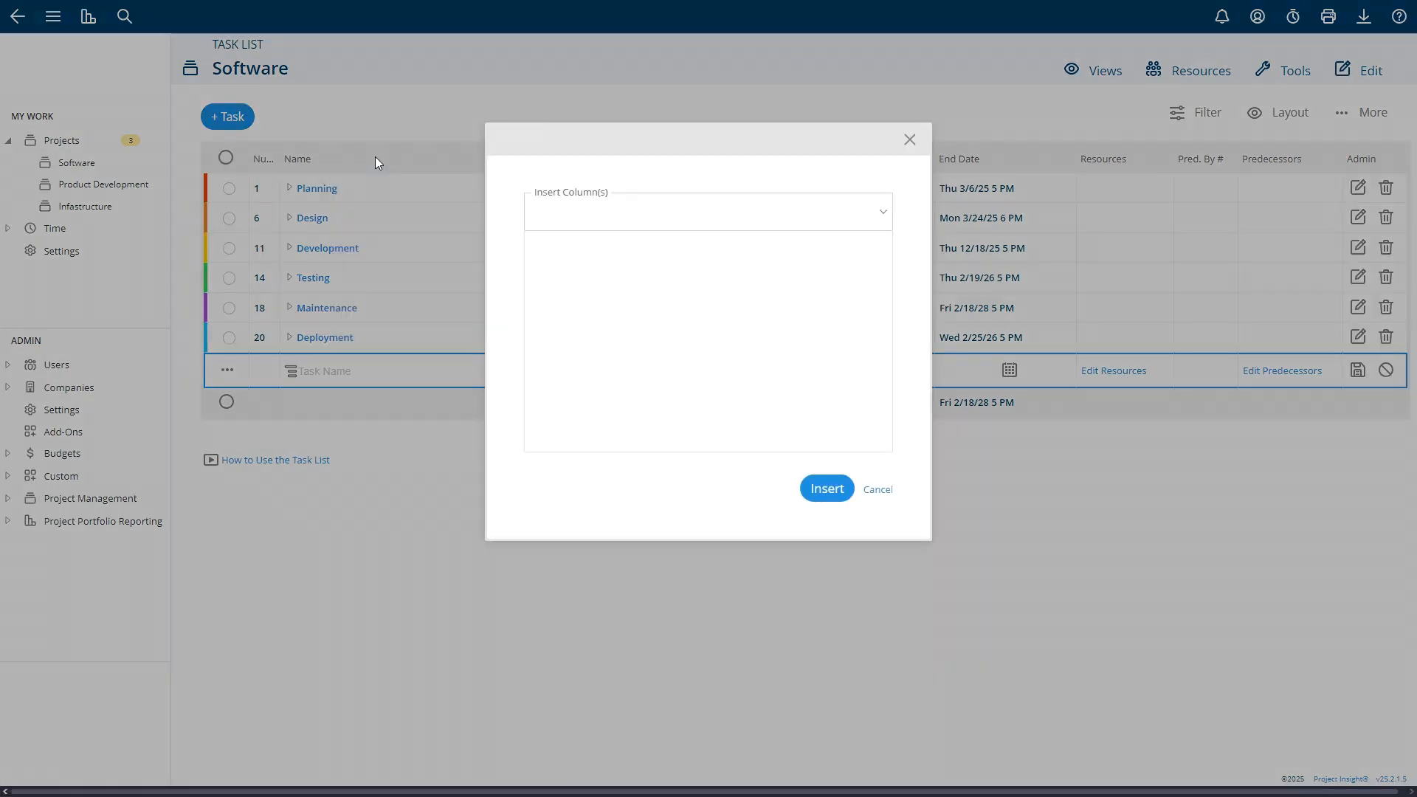
click(630, 208)
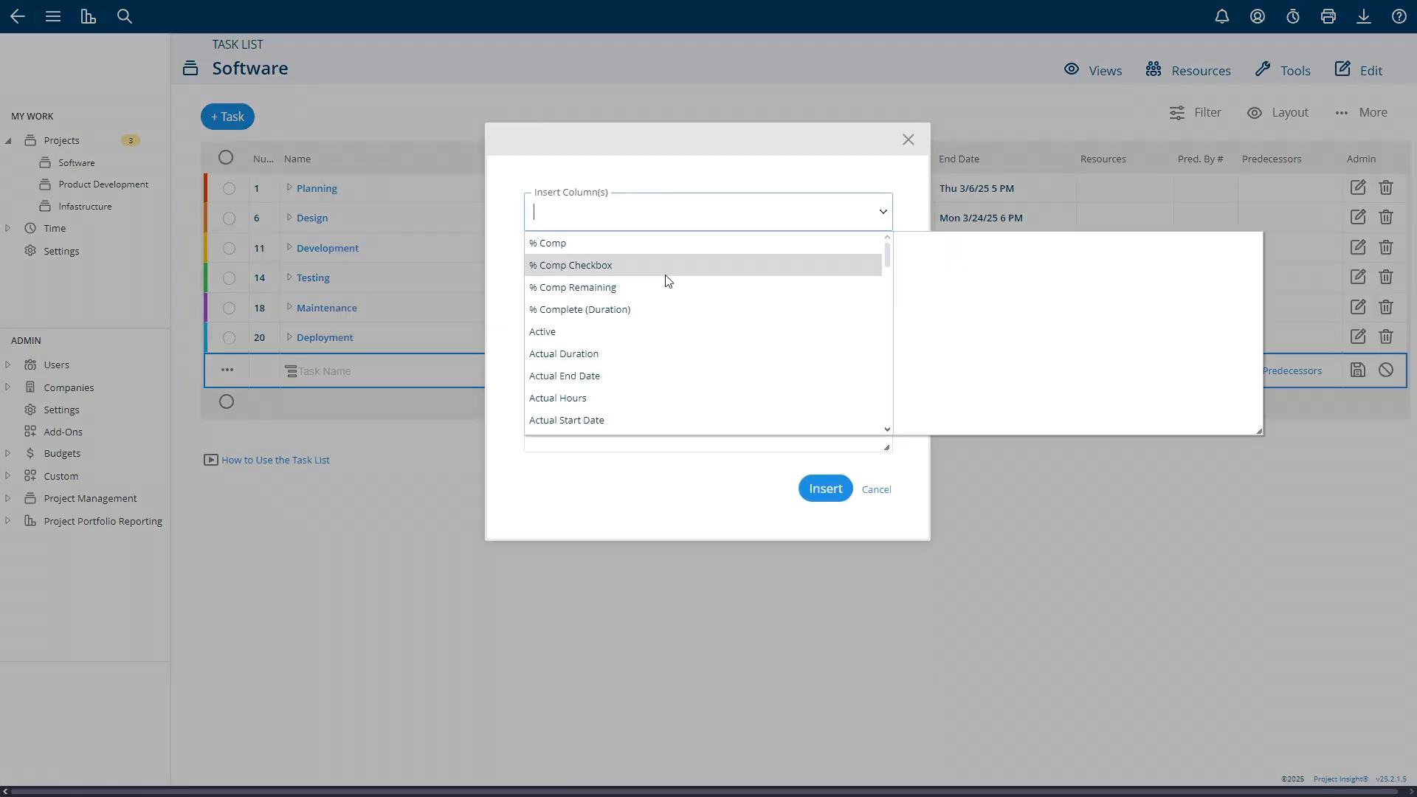
text(proj)
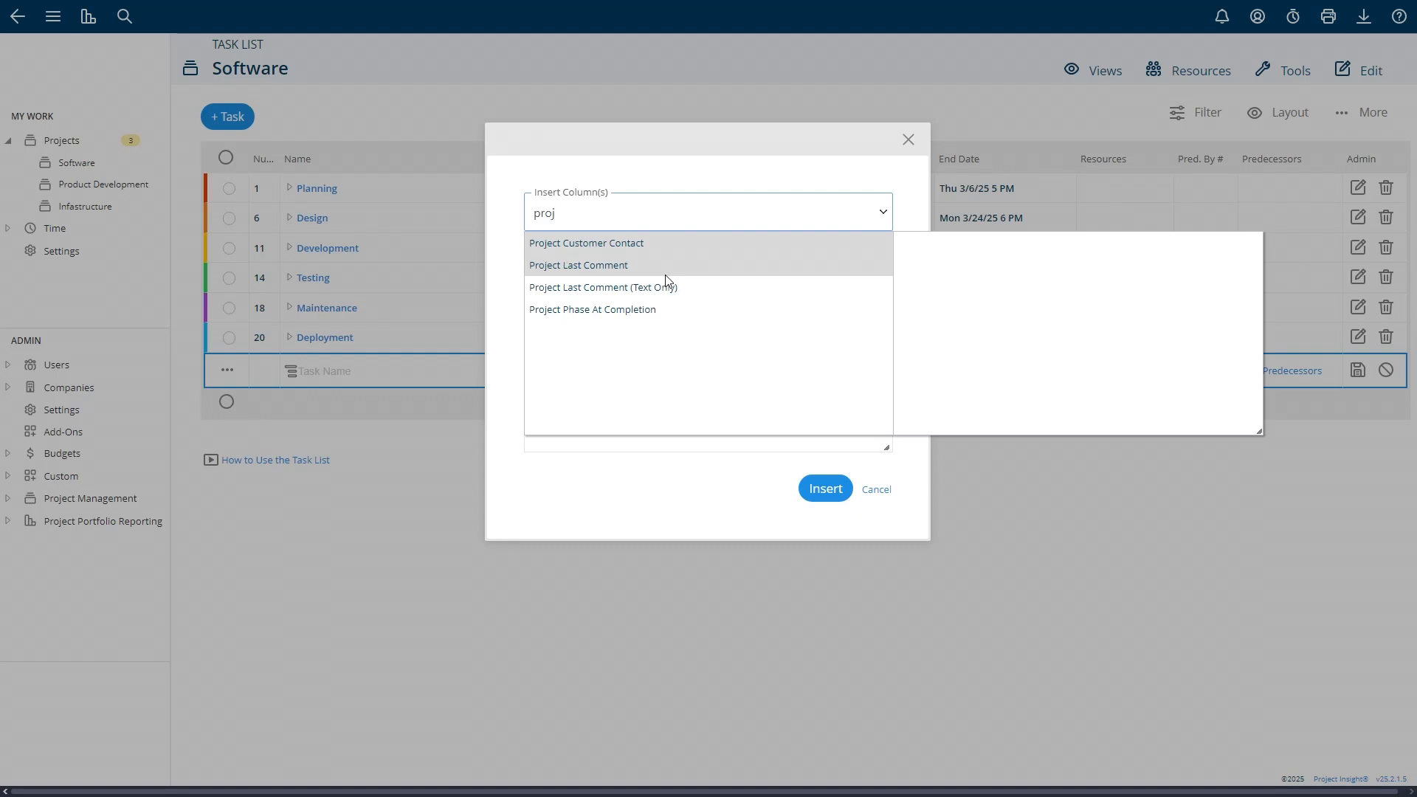
click(617, 314)
click(826, 489)
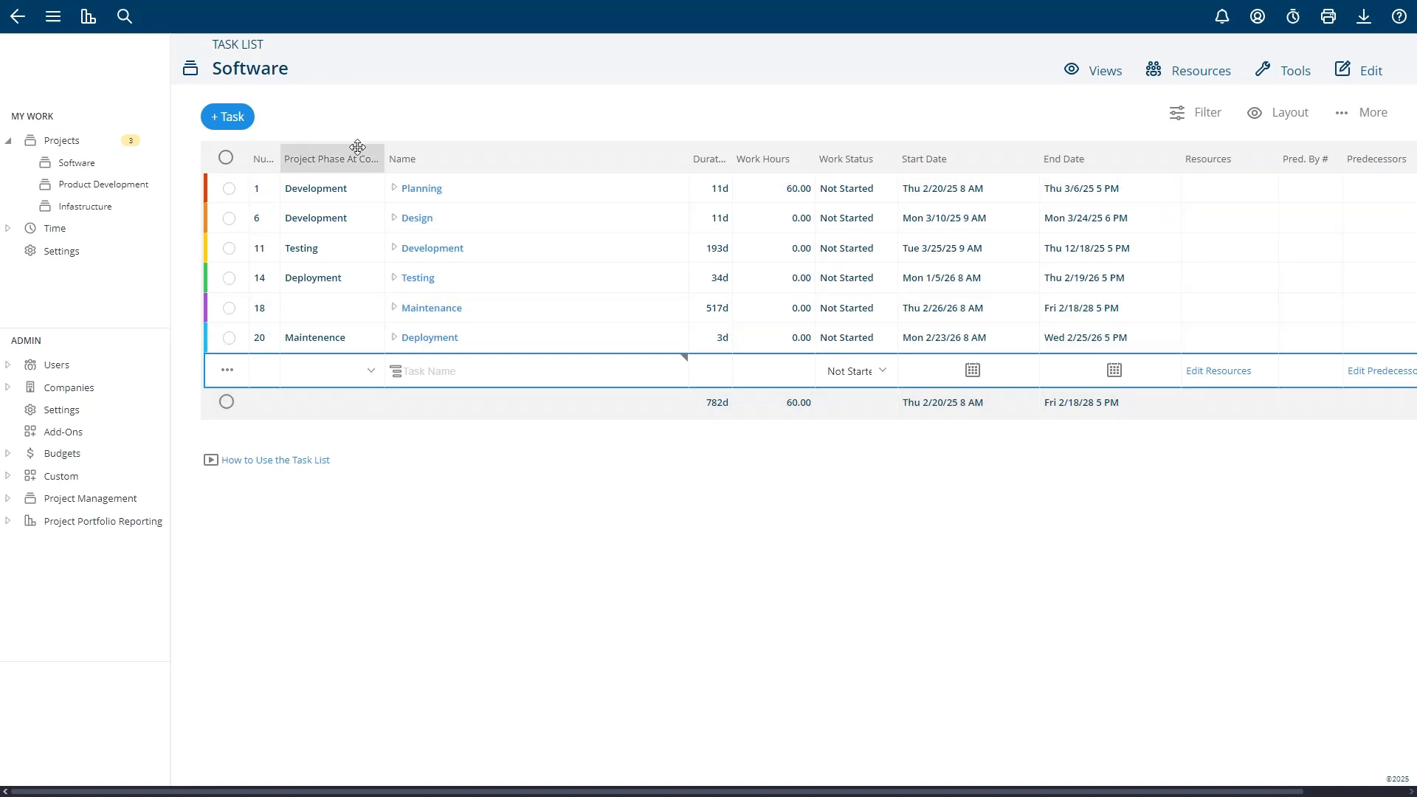
Set the Planning task's Project Phase At Completion to Design in the task list and save the row
click(350, 189)
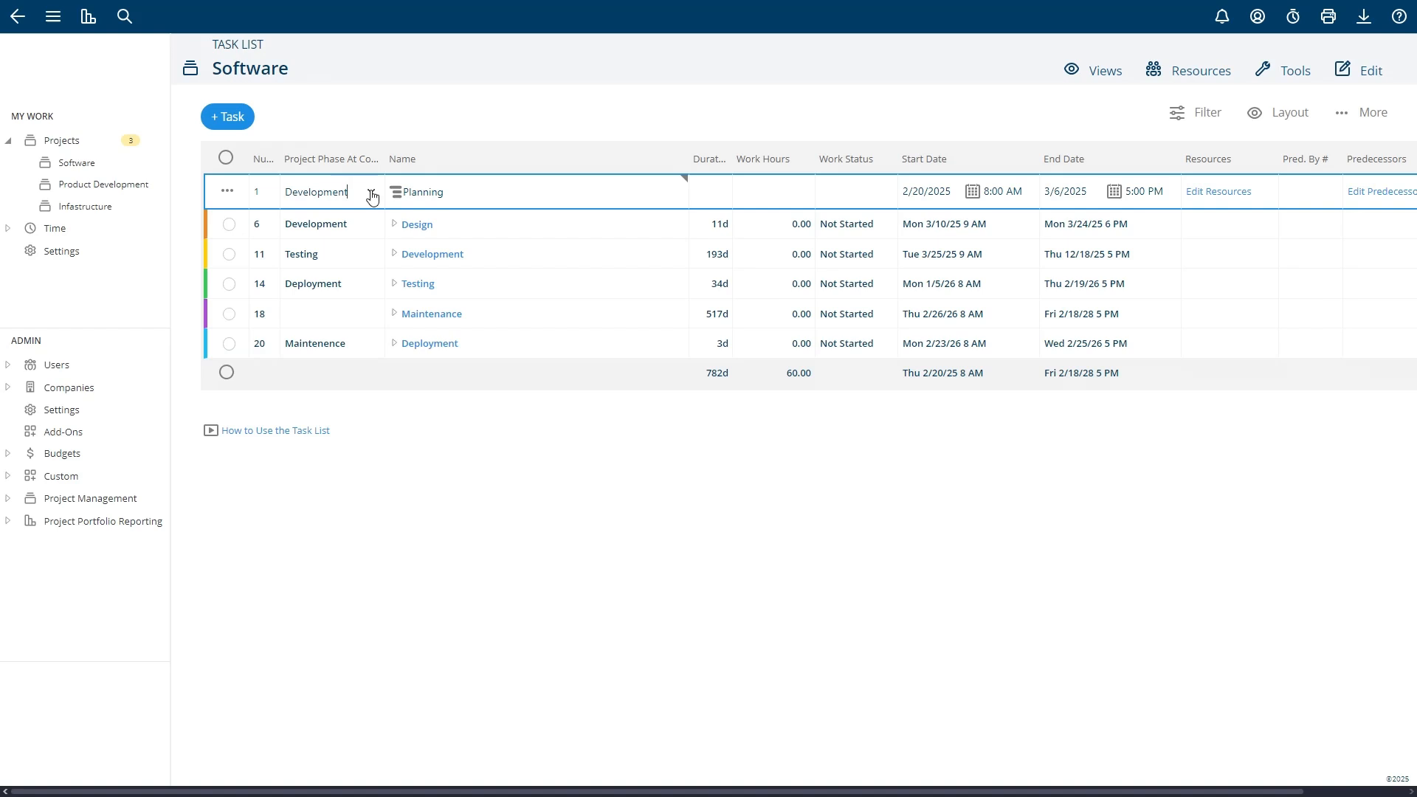
click(372, 195)
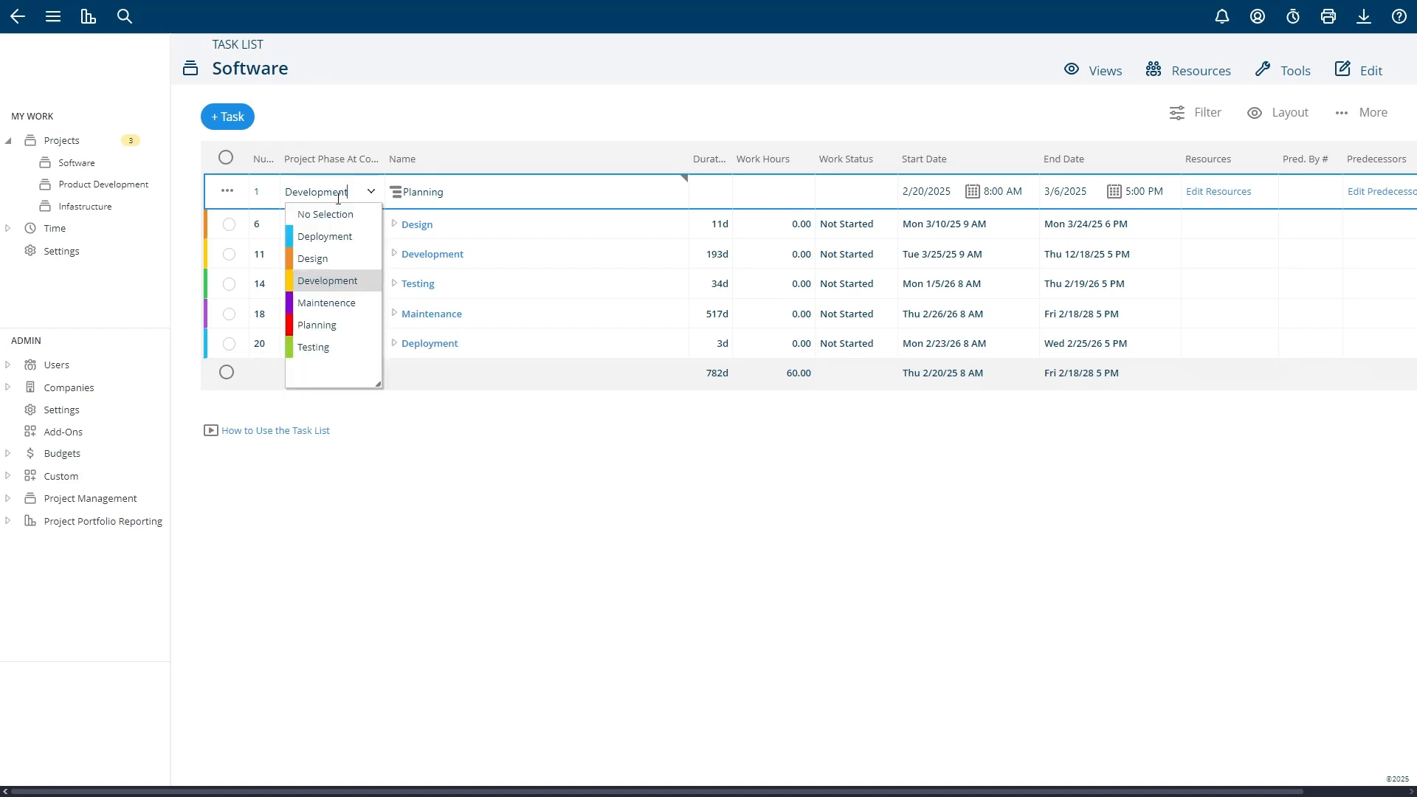
click(333, 259)
scroll(1168, 197, right, 3)
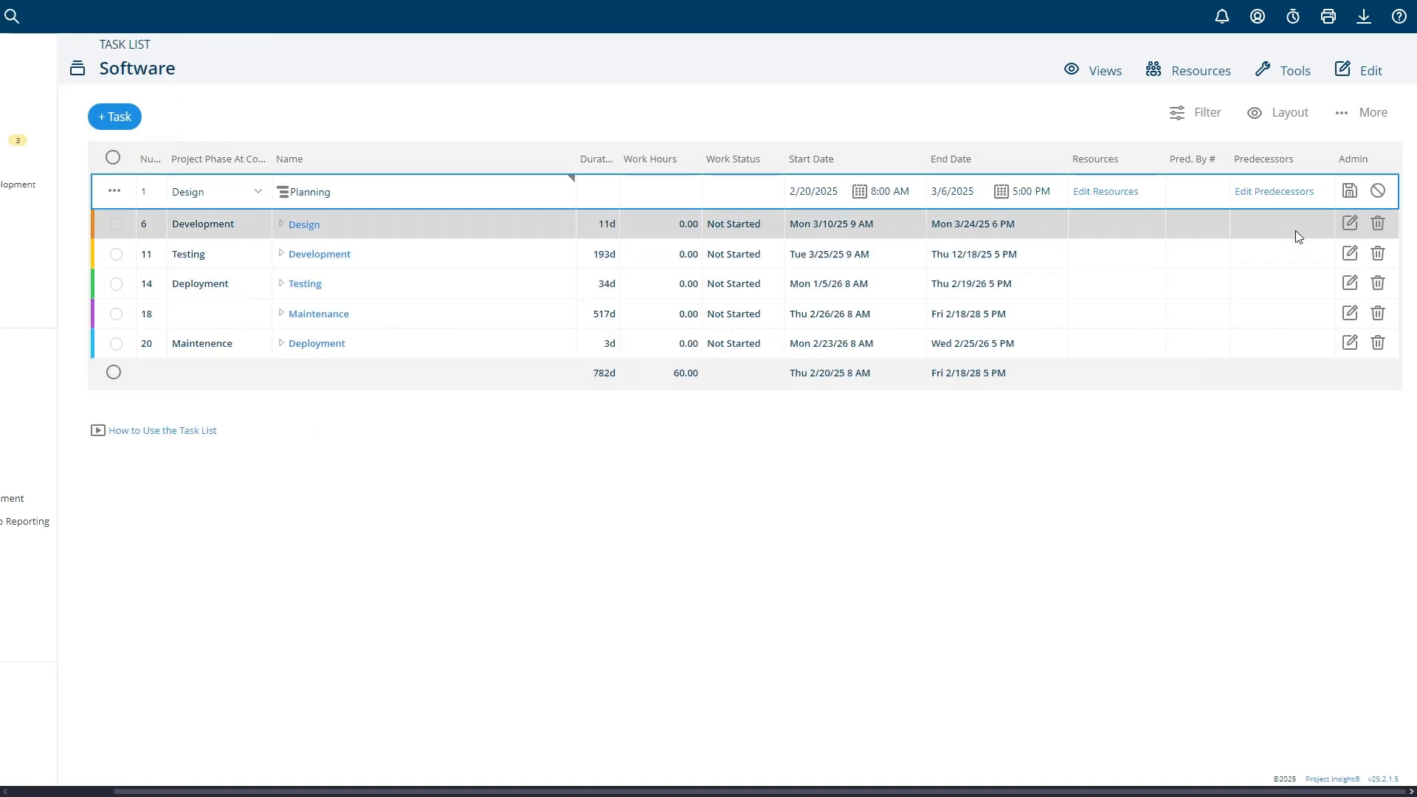
click(1350, 190)
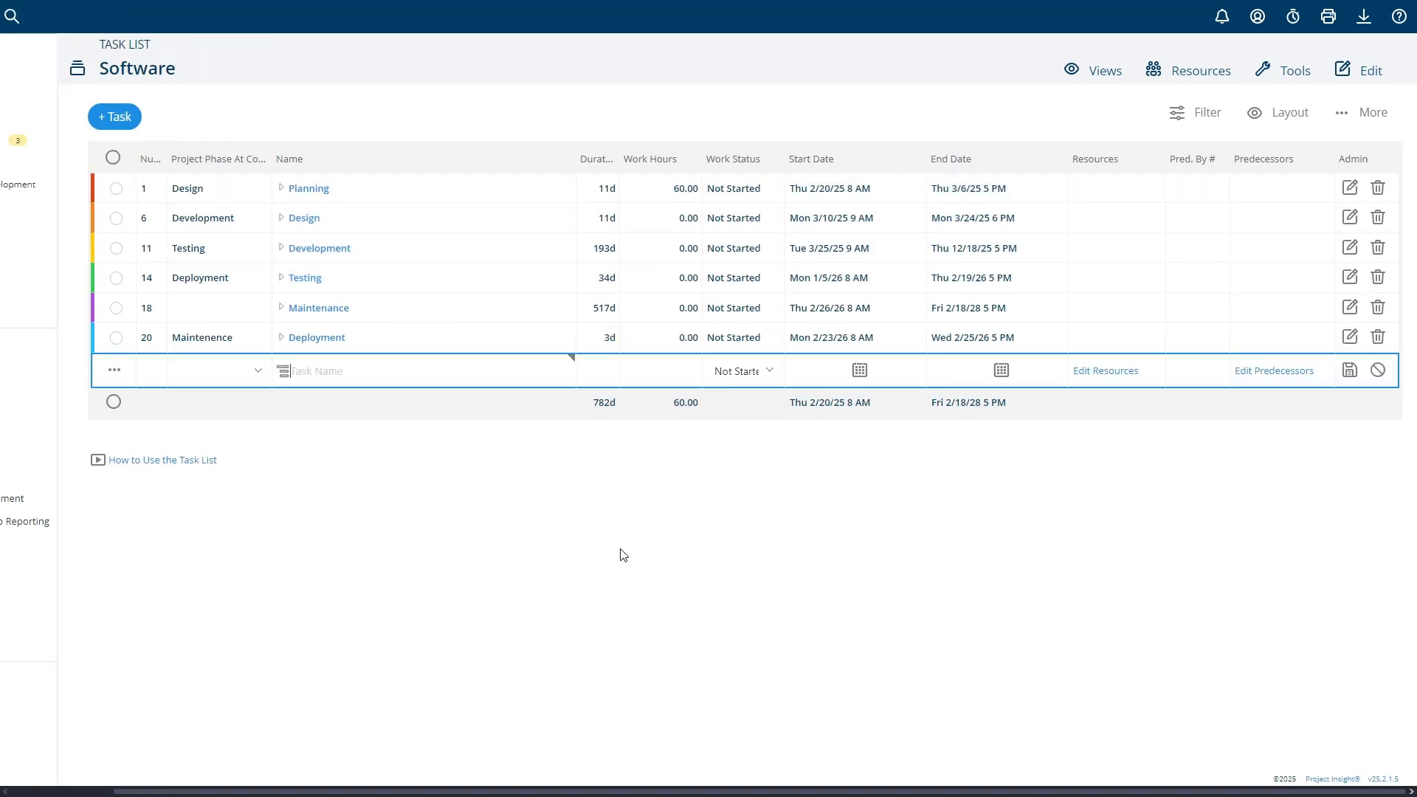